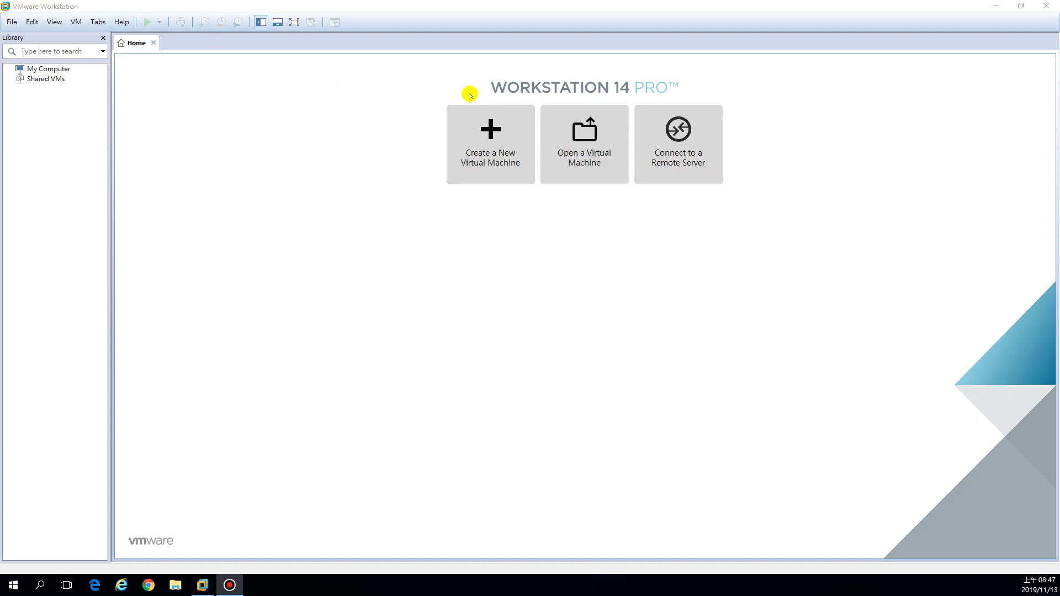
Step: Start creating a new virtual machine with the Custom (advanced) configuration
left_click(483, 151)
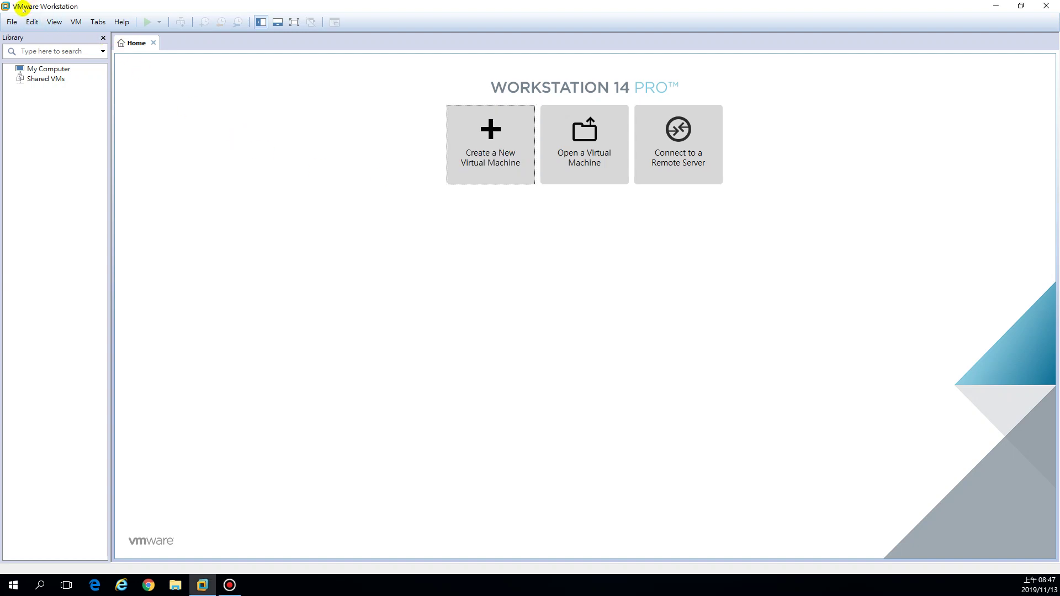
left_click(489, 143)
left_click(521, 300)
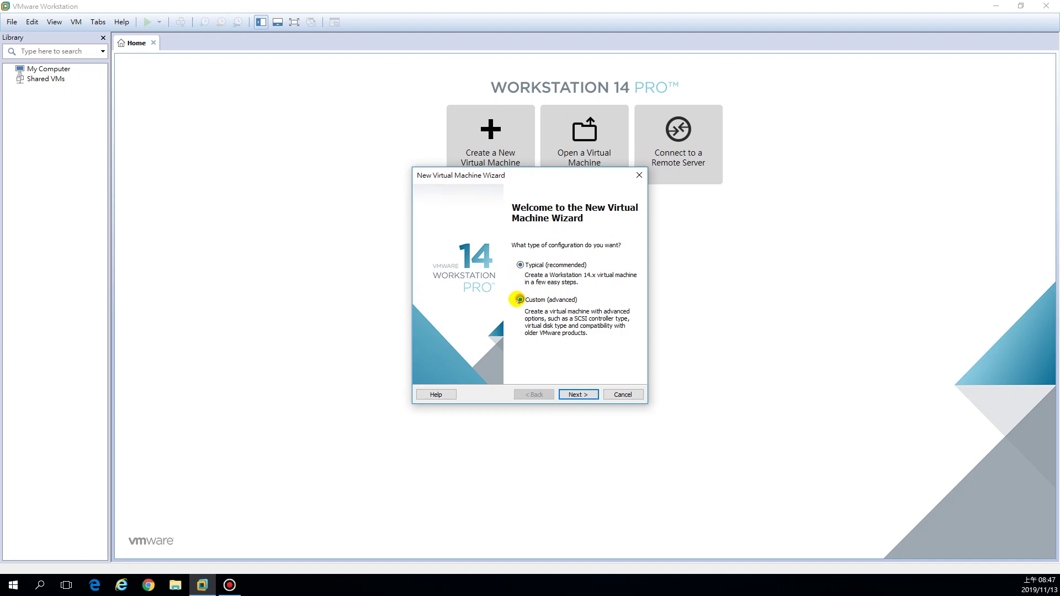
left_click(578, 395)
Step: Set the virtual machine's hardware compatibility to ESXi 6.5 and continue to the guest installation source
left_click(553, 233)
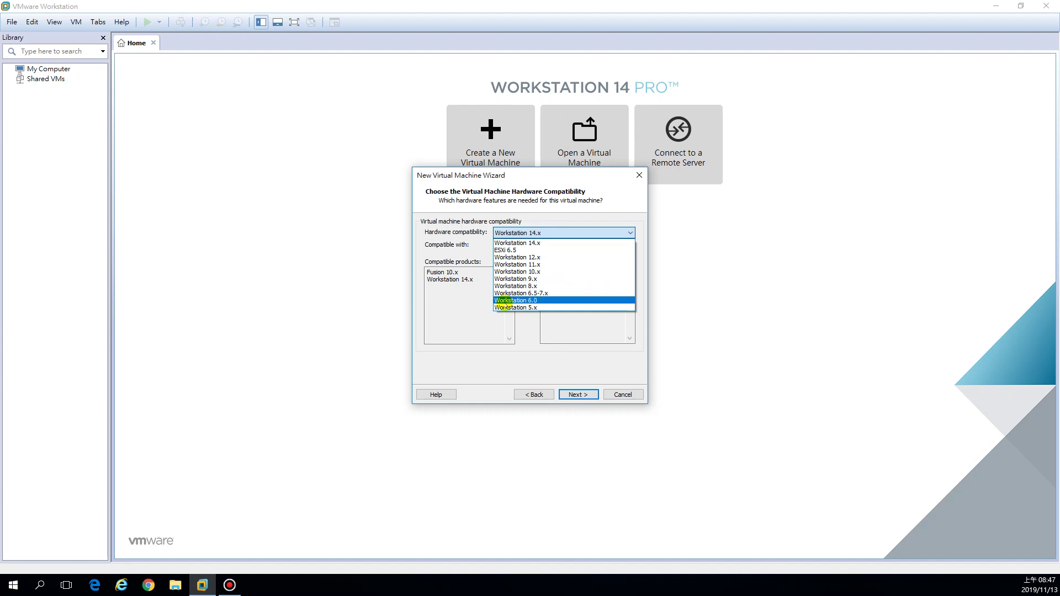
left_click(498, 250)
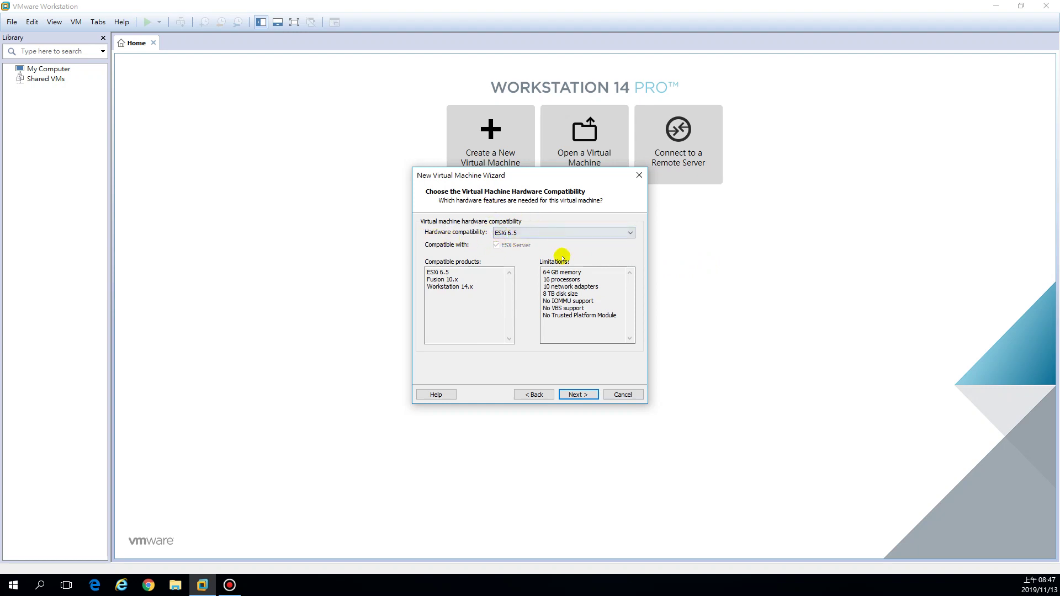
left_click(578, 394)
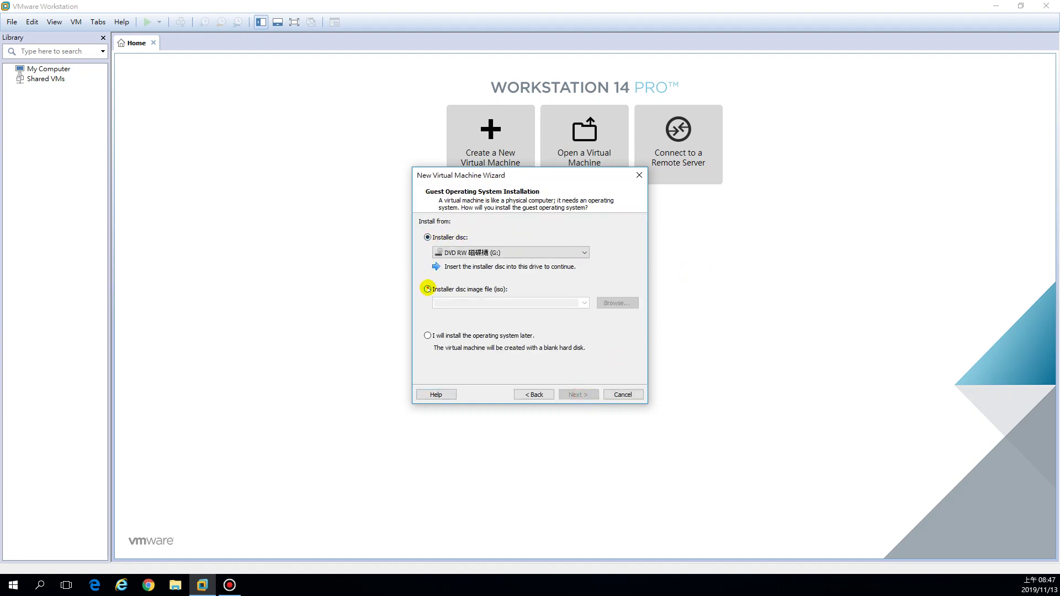
Step: Use the disc image VMware-VMvisor-Installer-6.7.0-8169922.x86_64 from the ISO folder on Data2 (E:) as the installation source
left_click(427, 289)
left_click(614, 303)
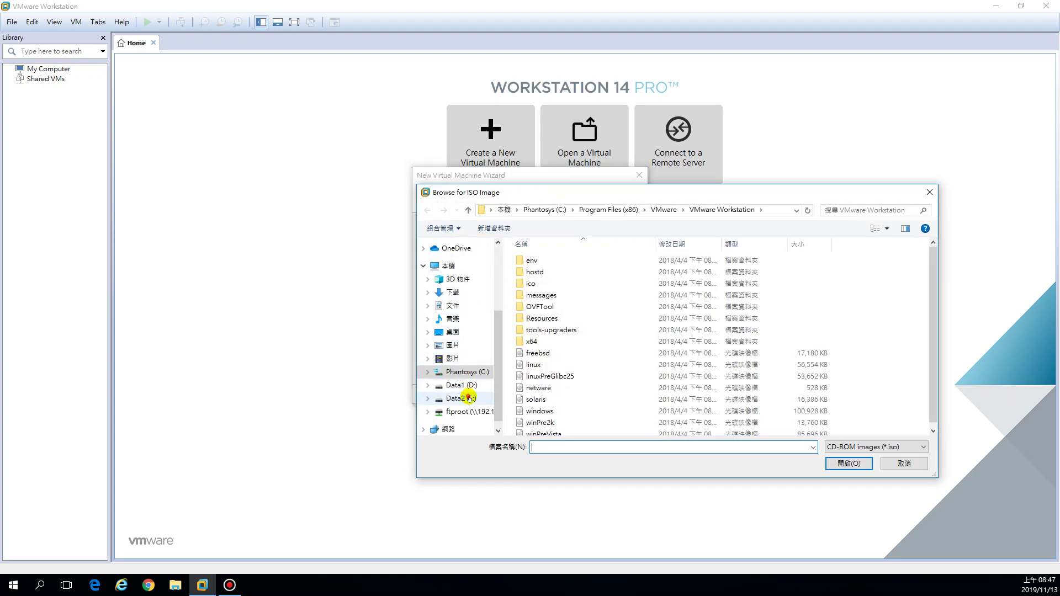
left_click(468, 398)
double_click(541, 284)
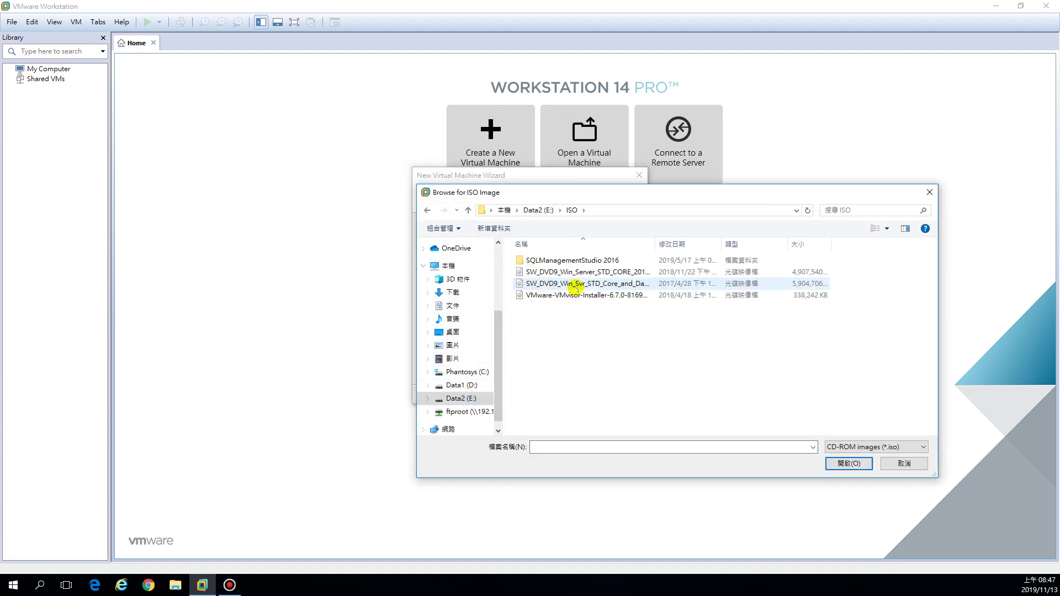
left_click(579, 296)
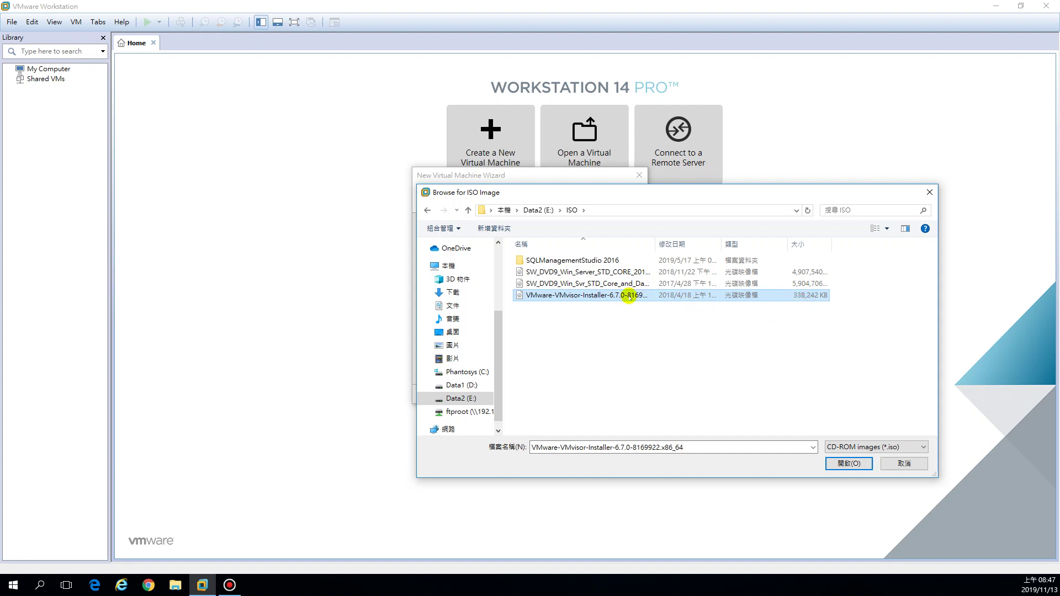
left_click(849, 463)
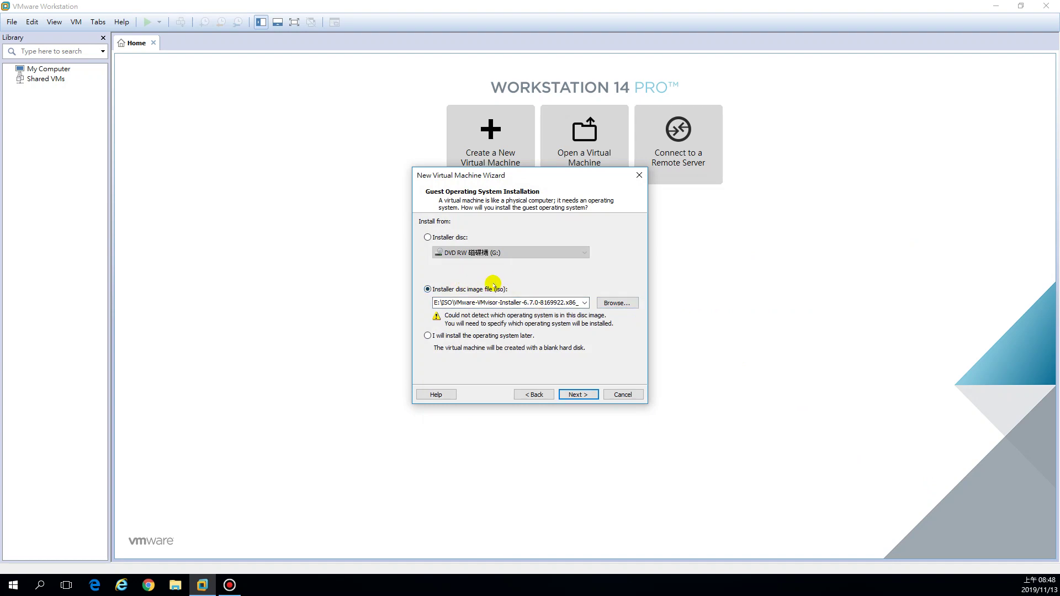
left_click(580, 394)
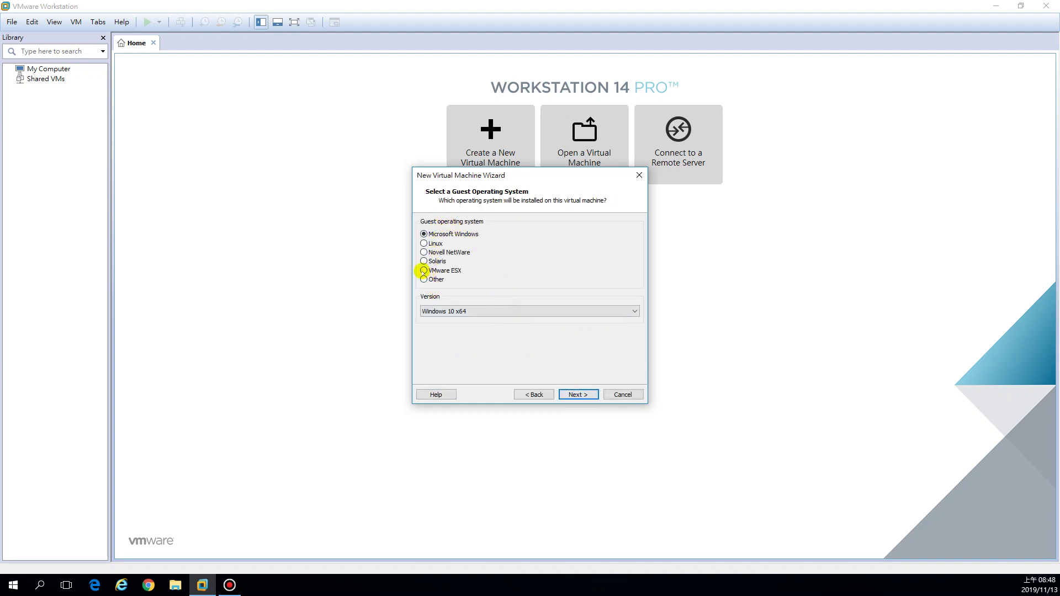
Step: Choose VMware ESX as the guest operating system, version VMware ESXi 6.5 and later
left_click(423, 270)
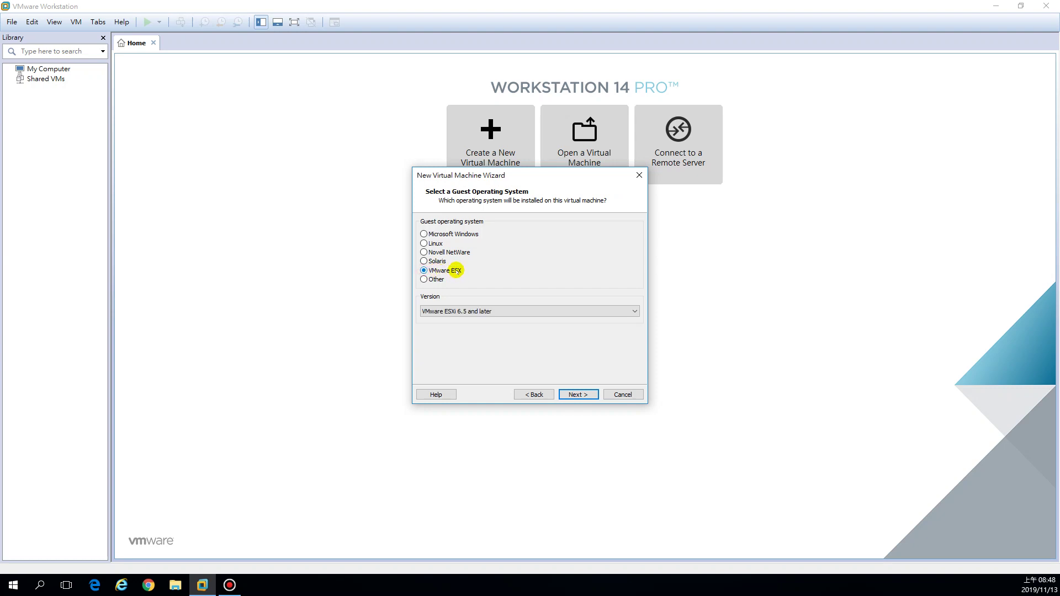
left_click(511, 311)
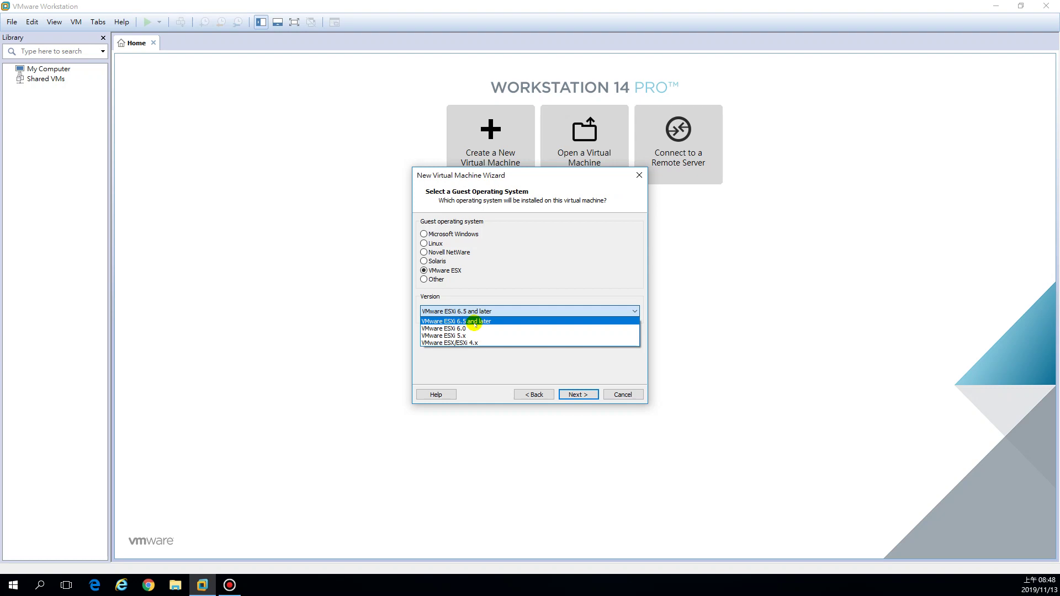
left_click(478, 321)
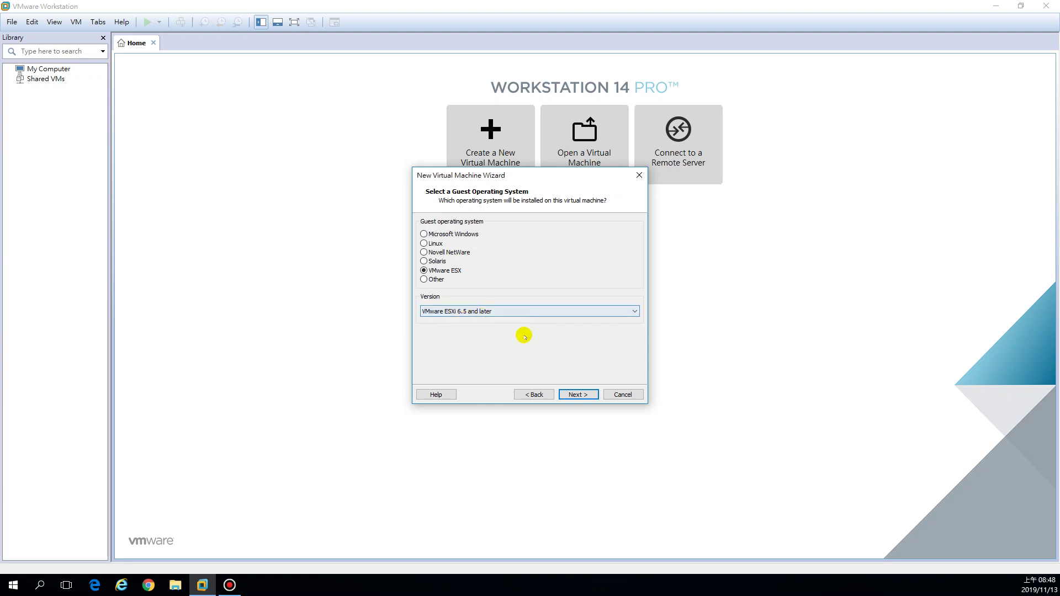
left_click(574, 394)
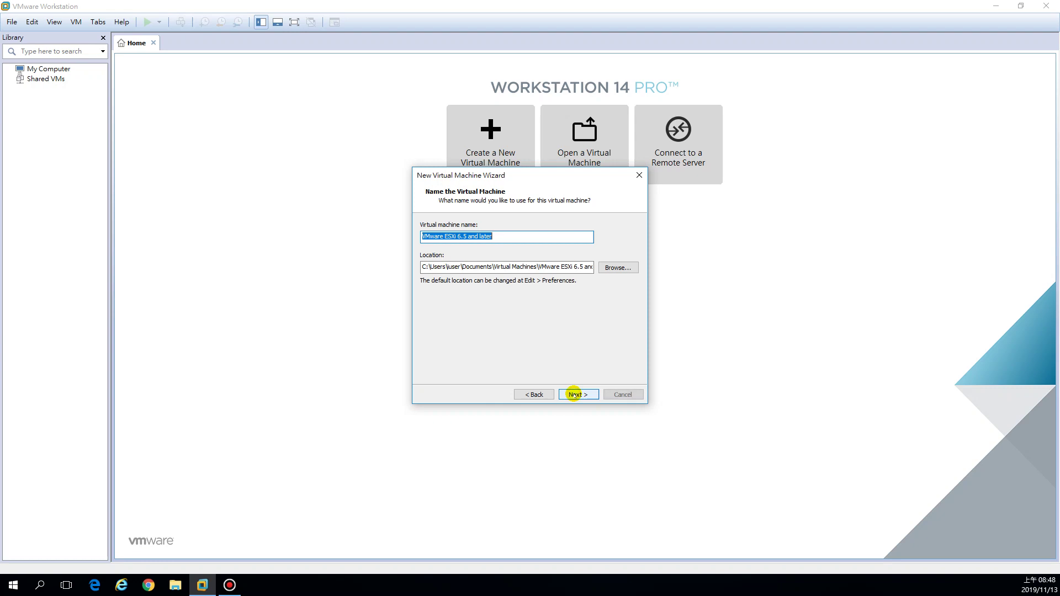
Step: Name the virtual machine 00-ESXi-A
left_click(510, 237)
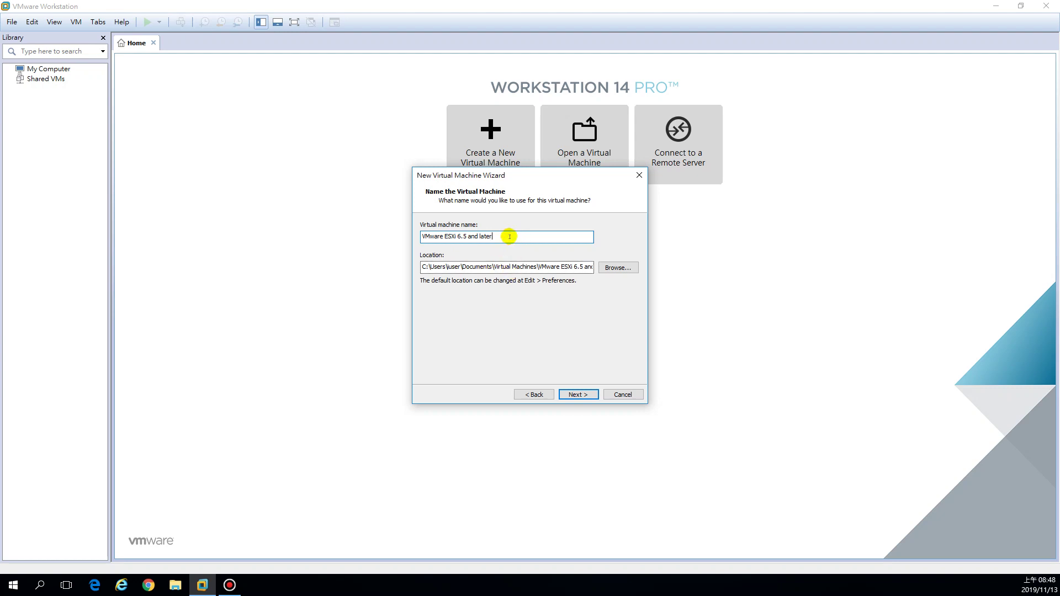
left_click_drag(468, 236, 752, 231)
key("BackSpace")
key("Home")
key("Delete")
key("End")
key("Delete")
key("End")
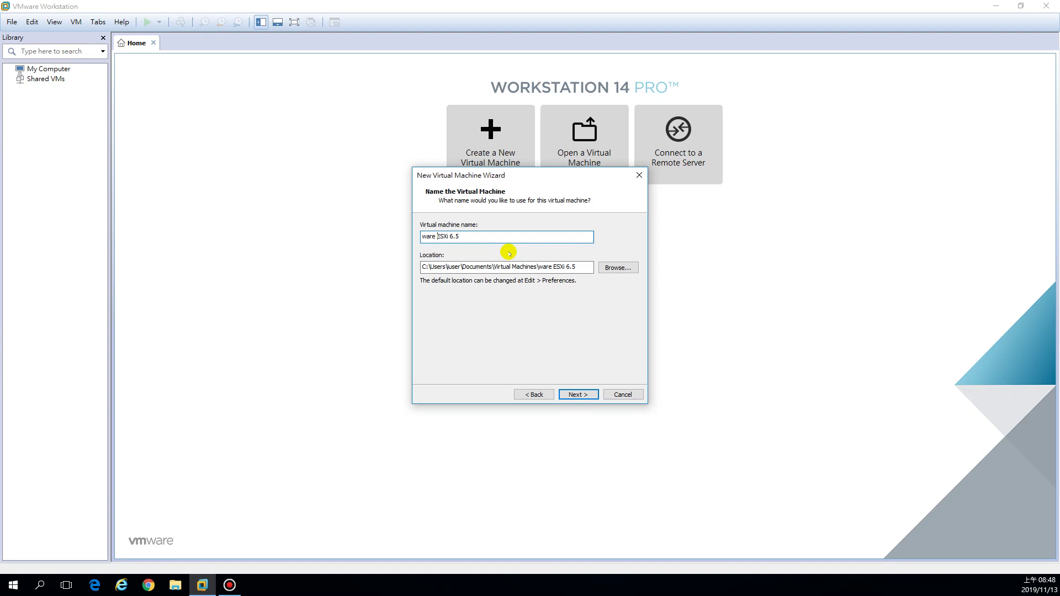
key("BackSpace")
key("BackSpace")
key("BackSpace")
key("BackSpace")
key("BackSpace")
key("End")
key("BackSpace")
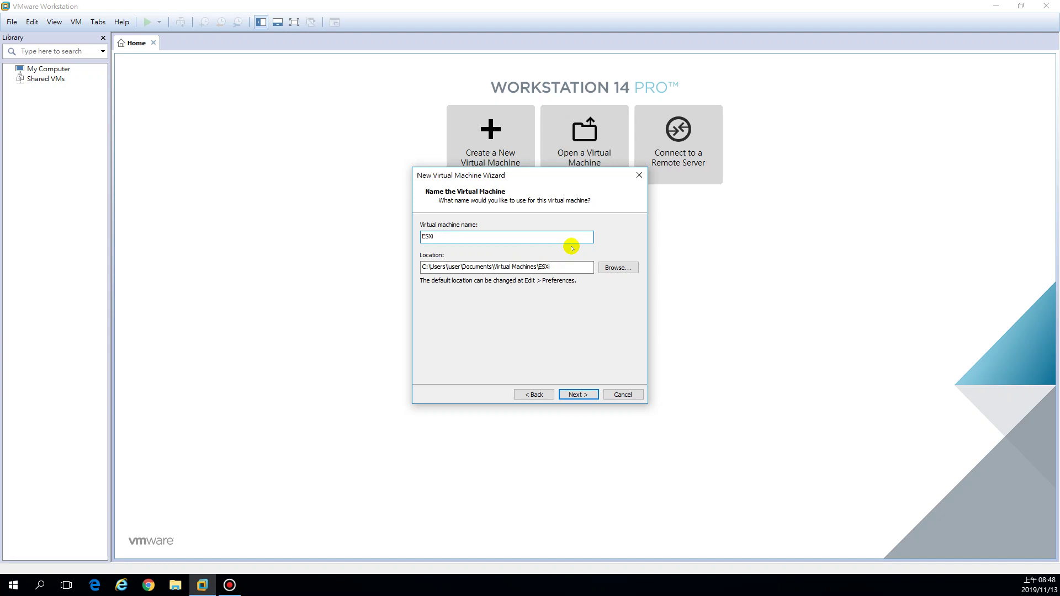
type("00-")
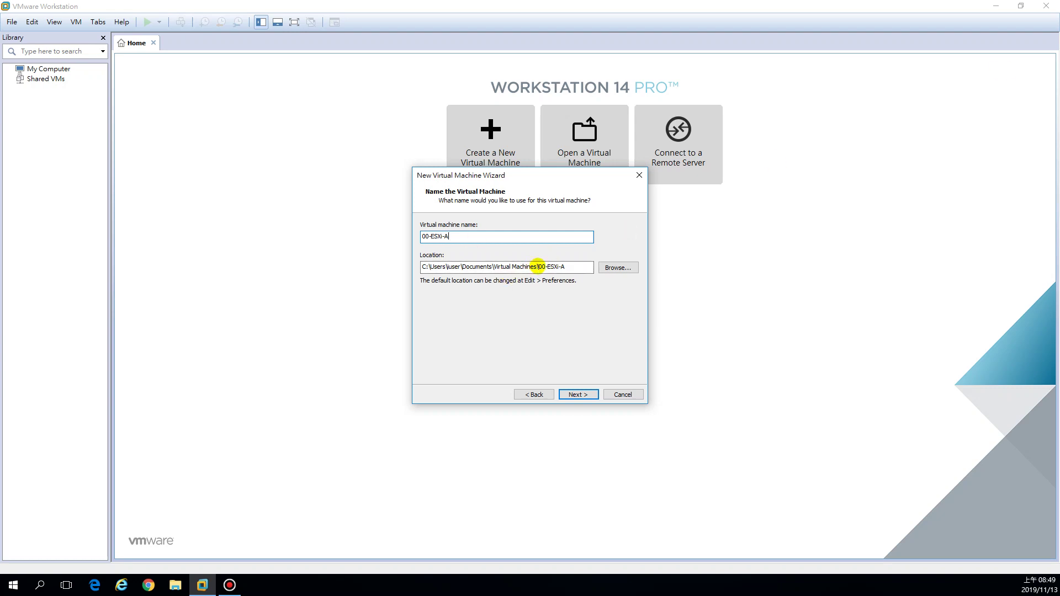
Step: Set the virtual machine's location to the vSphere folder on Data2 (E:)
left_click_drag(574, 268, 542, 267)
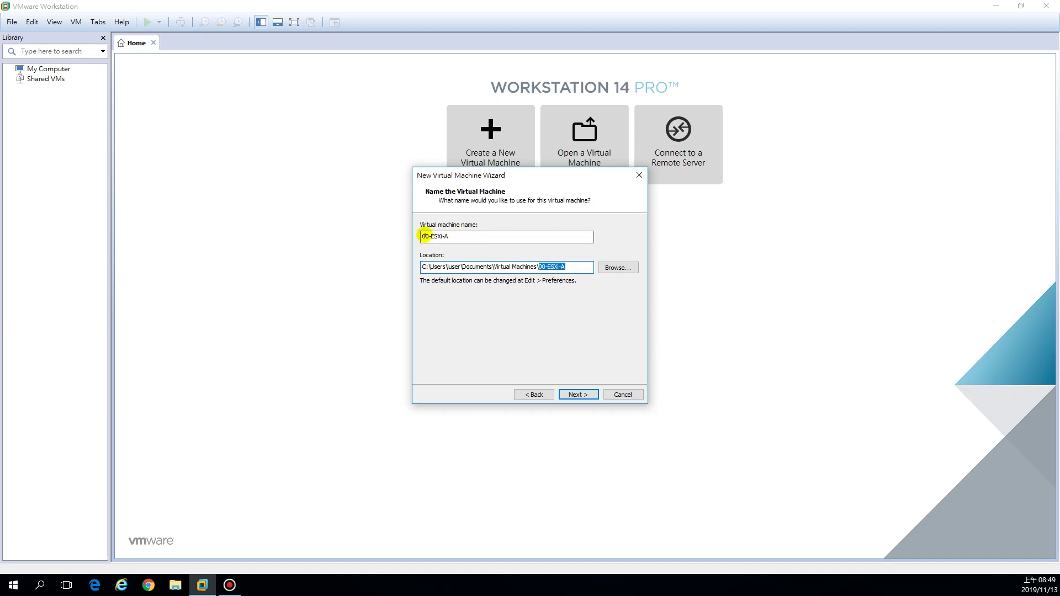
left_click(618, 268)
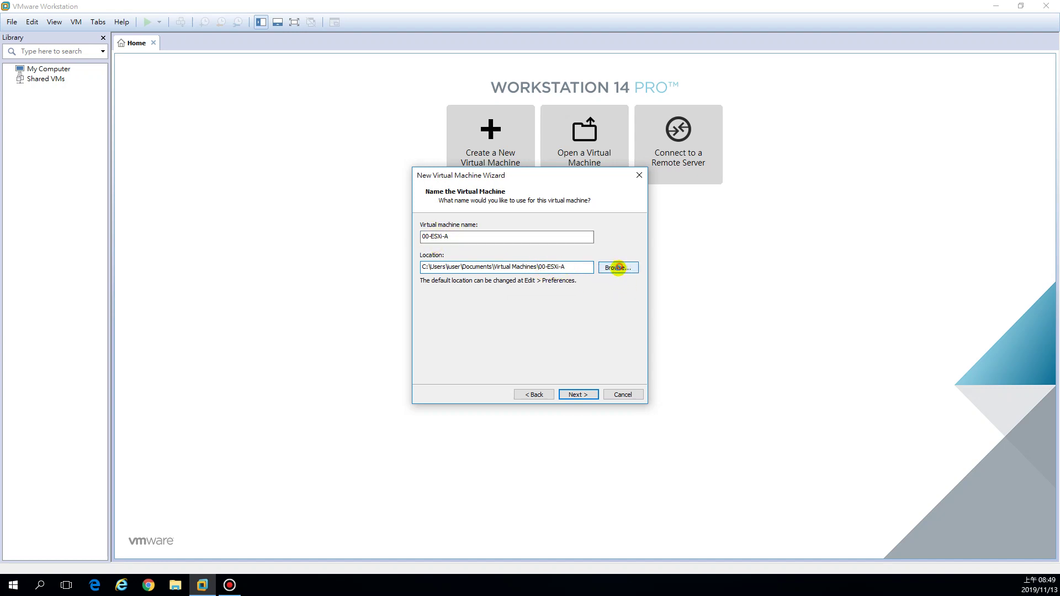
left_click_drag(613, 266, 613, 290)
left_click(489, 266)
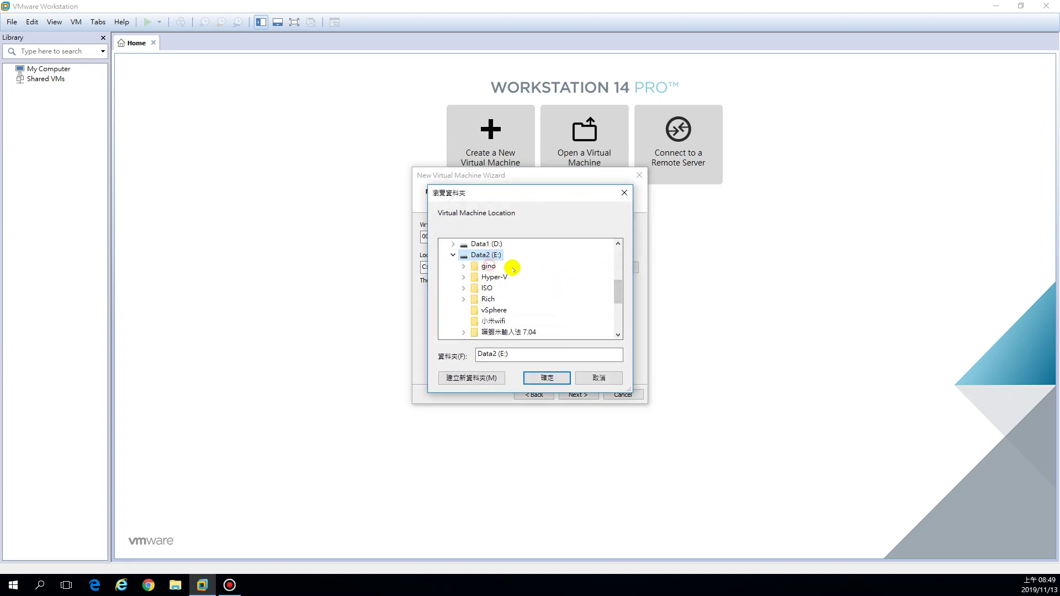
scroll(525, 265, "down", 3)
scroll(514, 270, "up", 1)
scroll(512, 271, "up", 1)
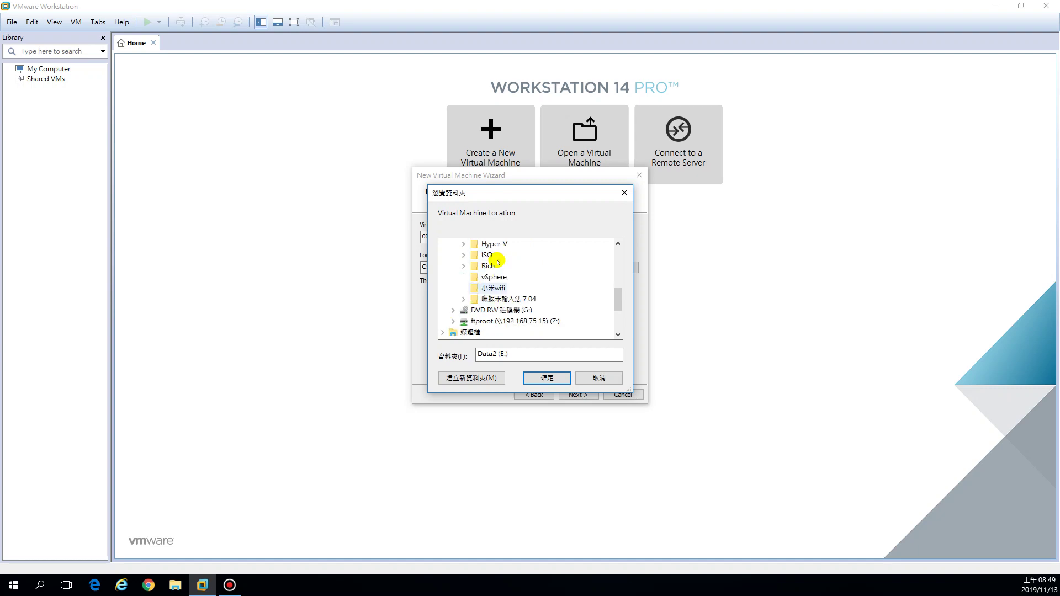
left_click(488, 277)
left_click(547, 377)
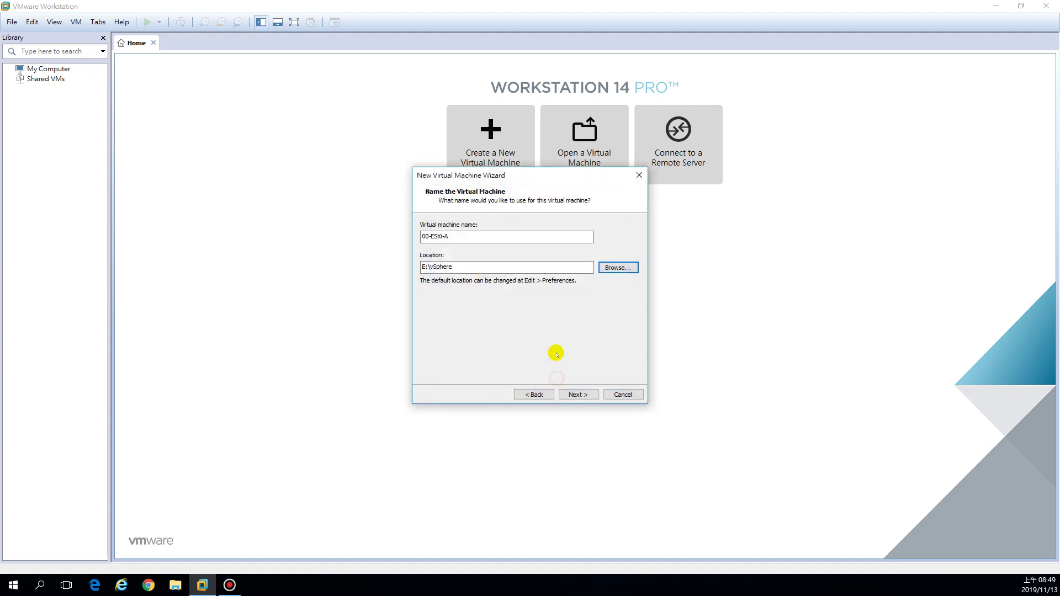
Step: Extend the location with a subfolder named after the virtual machine, giving E:\vSphere\00-ESXi-A, and continue
left_click(470, 267)
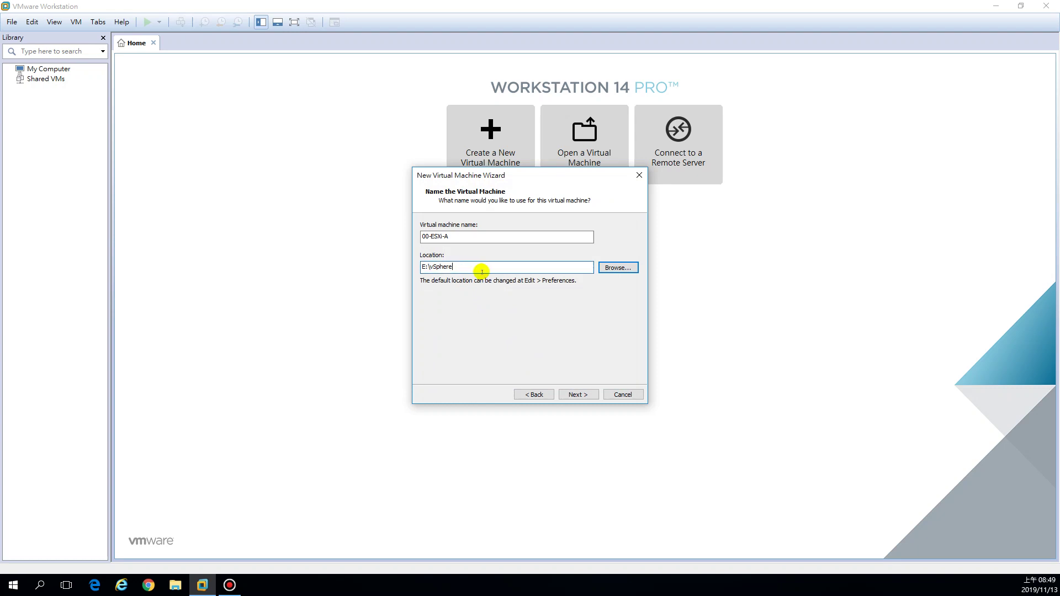
type("\\")
left_click_drag(465, 236, 364, 236)
left_click(473, 268)
left_click_drag(454, 267, 491, 271)
left_click(492, 271)
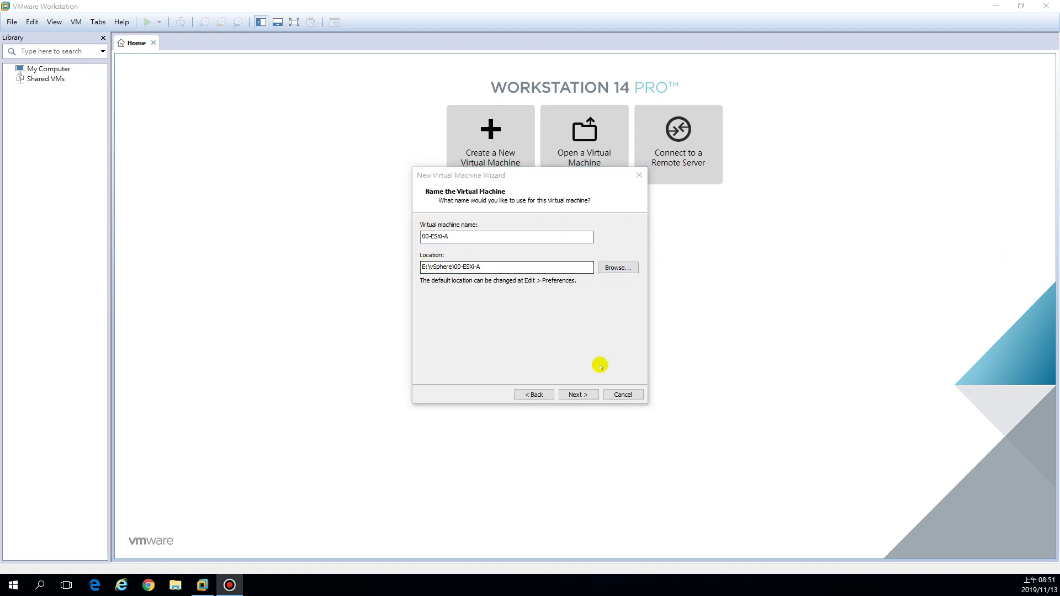
left_click(578, 395)
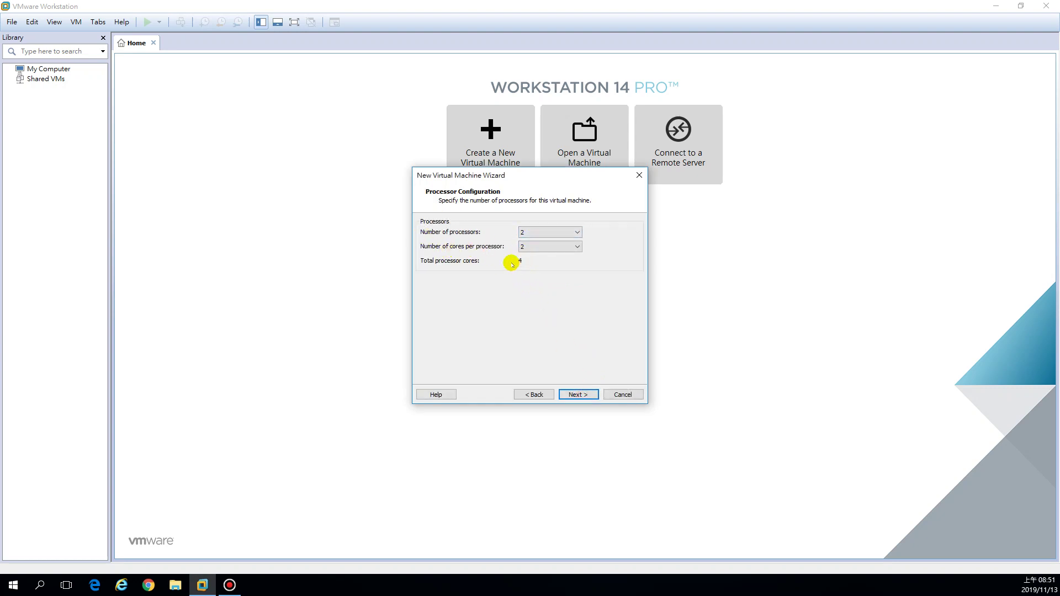
Step: Configure the virtual machine with 2 processors of 2 cores each, 8192 MB of memory and bridged networking
left_click(574, 394)
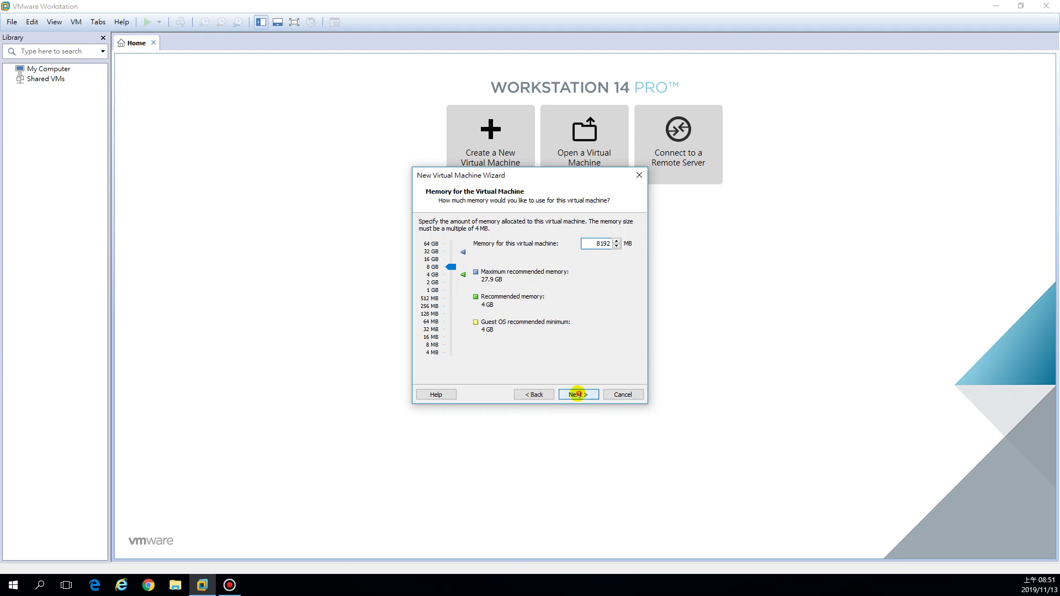
left_click(577, 395)
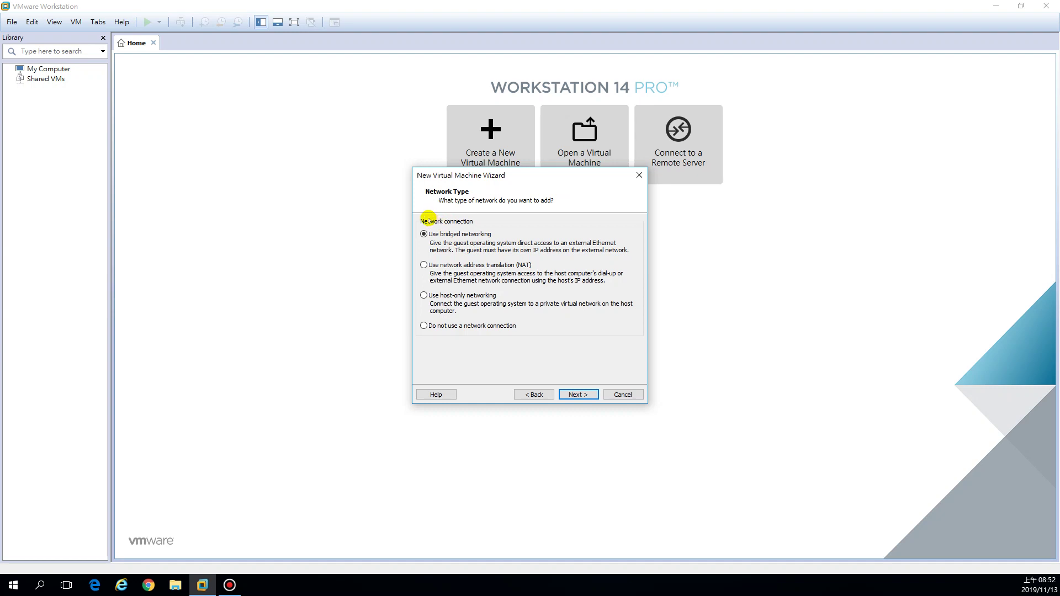
left_click(574, 396)
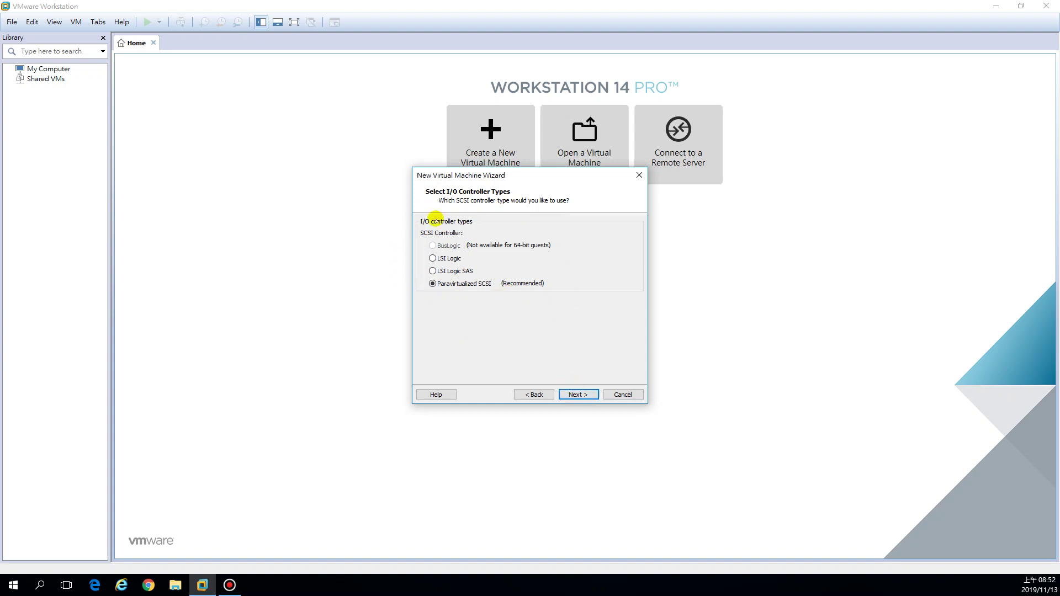
Step: Use the Paravirtualized SCSI controller and create a new virtual disk of type SCSI
left_click(576, 395)
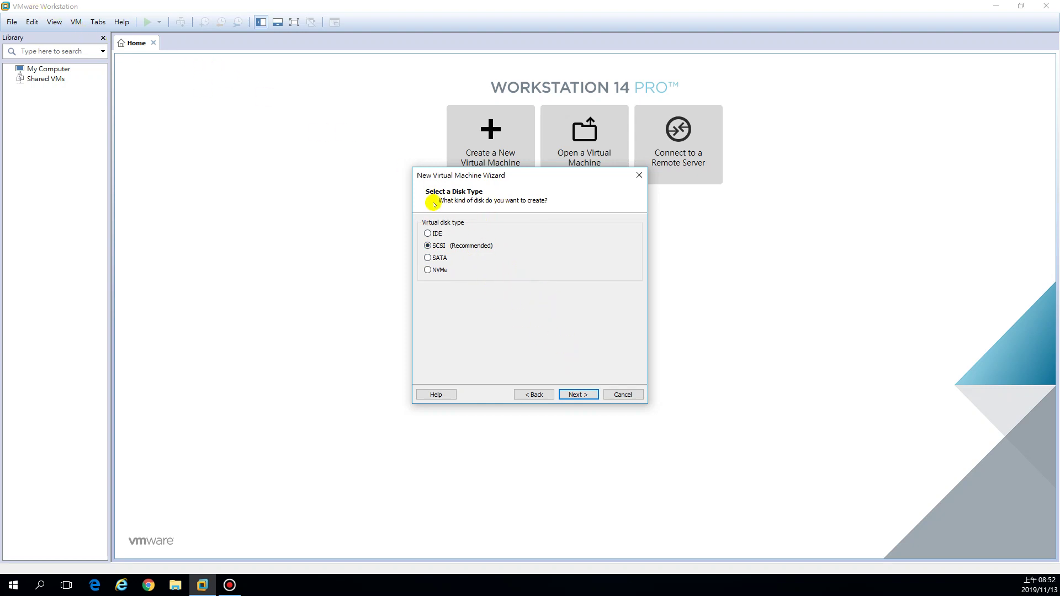
left_click(585, 395)
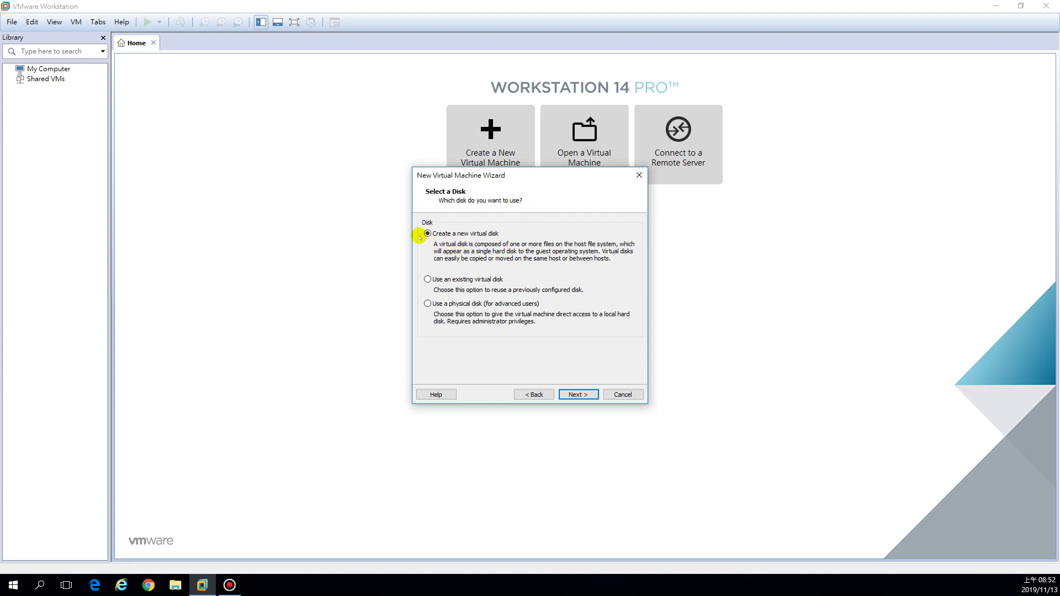
left_click(574, 394)
Step: Set the maximum disk size to 20 GB
left_click(499, 224)
left_click_drag(498, 224, 539, 220)
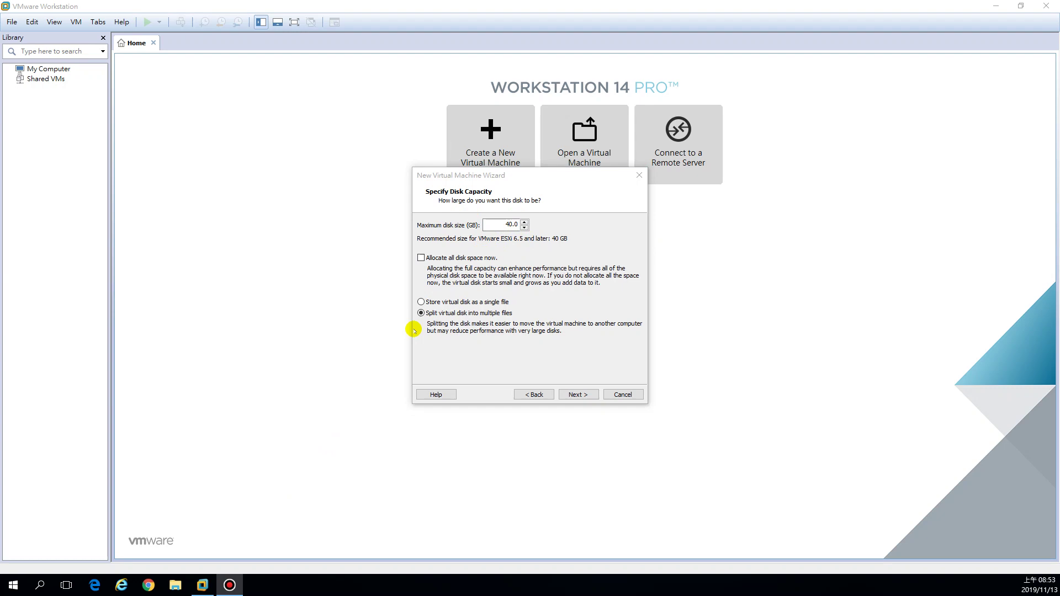
left_click_drag(496, 225, 577, 230)
double_click(504, 225)
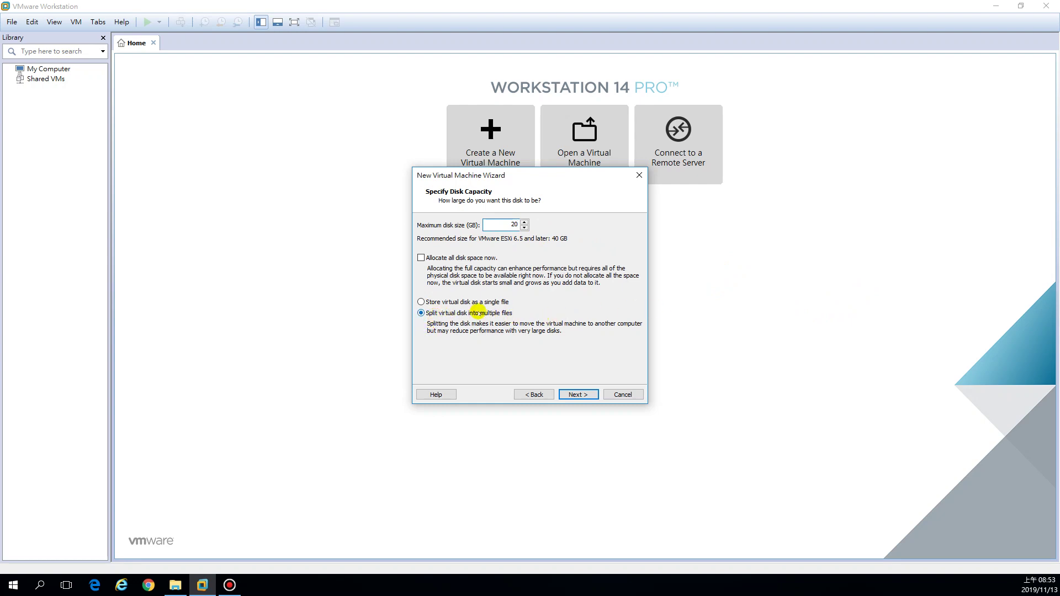
Step: Choose to store the virtual disk as a single file and continue to the disk file name
left_click(421, 301)
left_click(421, 313)
left_click(421, 302)
left_click(421, 313)
left_click(421, 301)
left_click(577, 395)
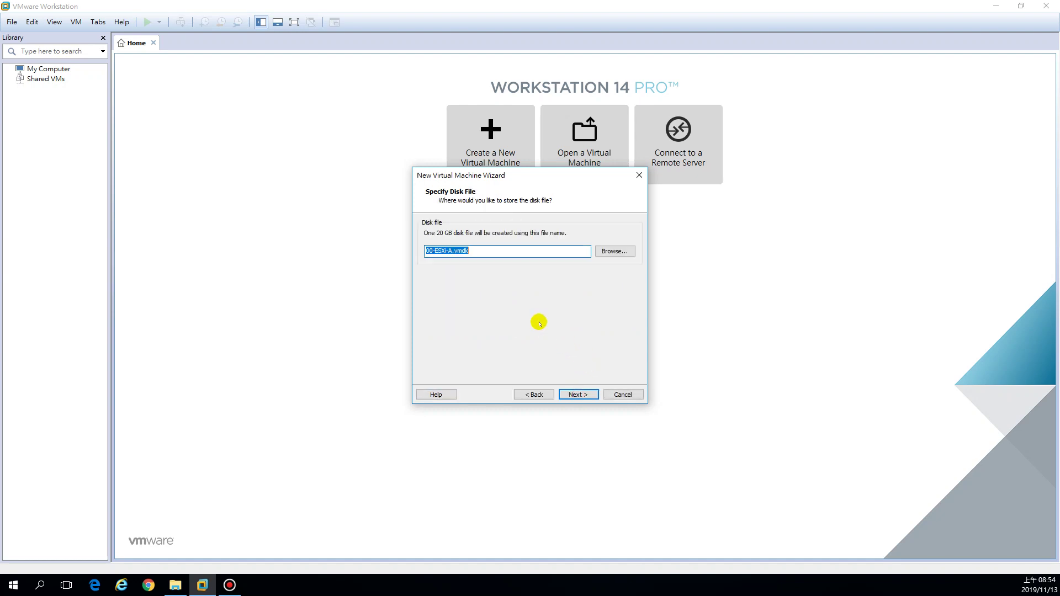
left_click(483, 252)
left_click_drag(483, 251, 406, 251)
left_click(491, 251)
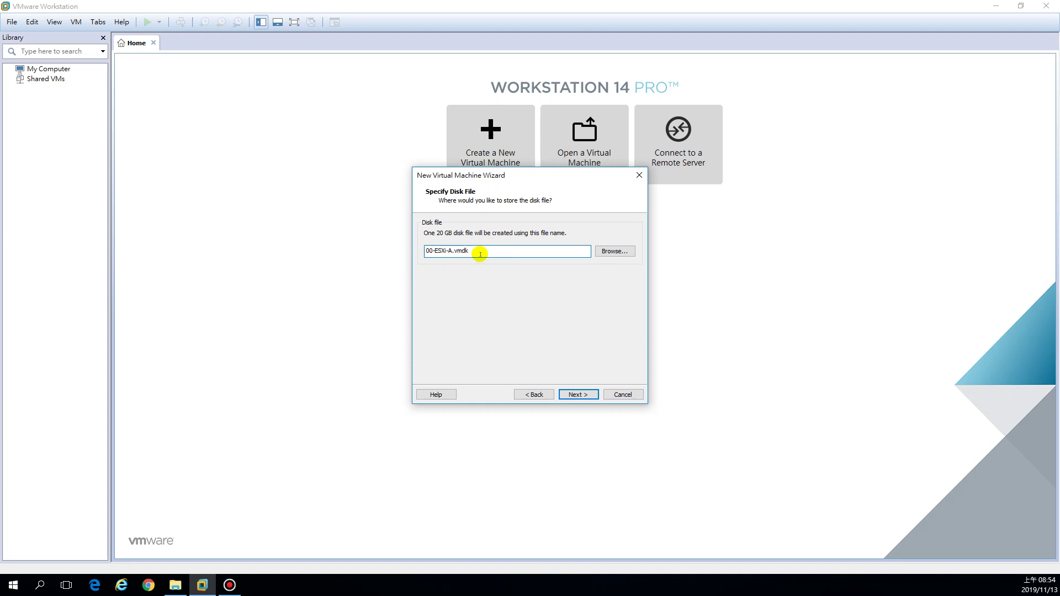
Step: Accept the disk file name 00-ESXi-A.vmdk and remove the USB controller from the virtual machine's hardware
left_click(577, 394)
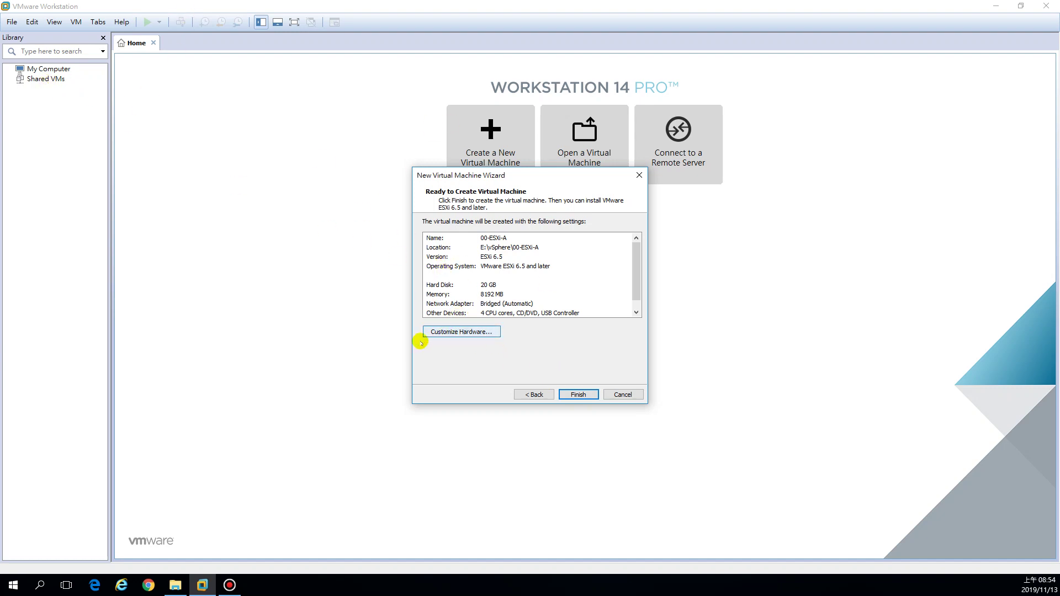
left_click(451, 333)
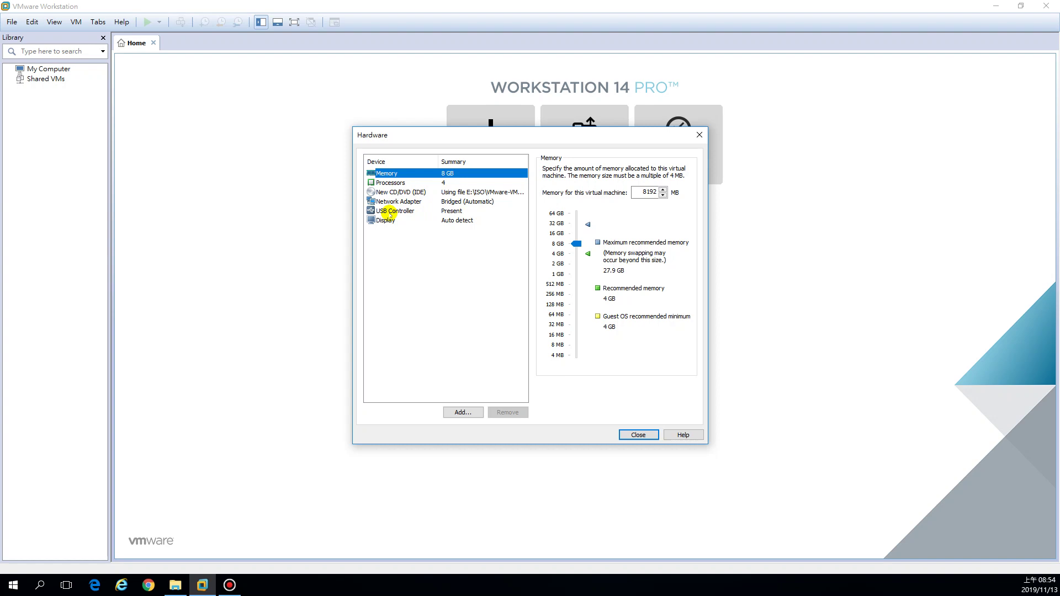
left_click(393, 212)
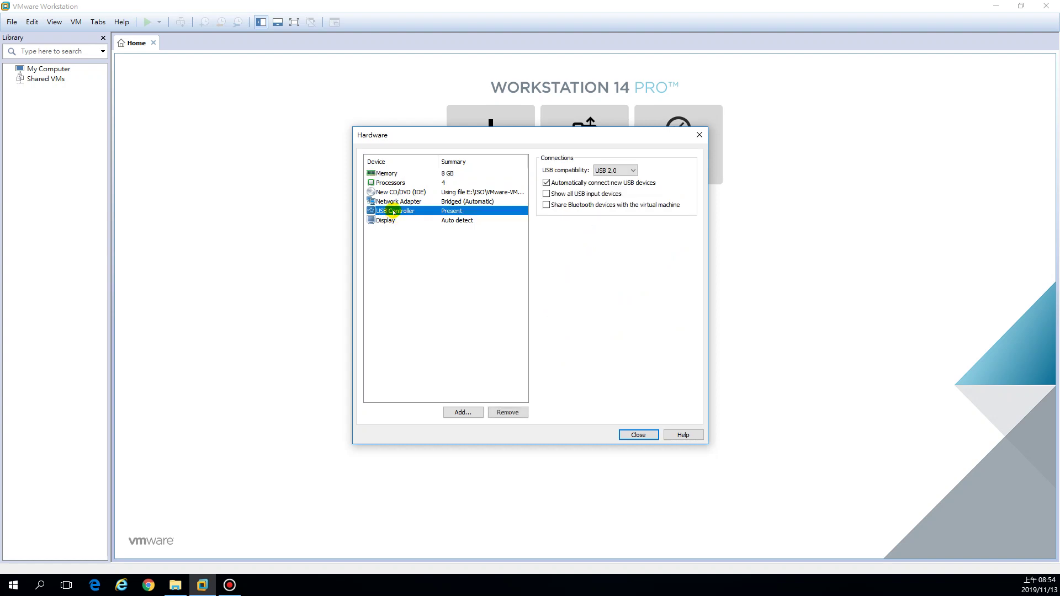
left_click(546, 183)
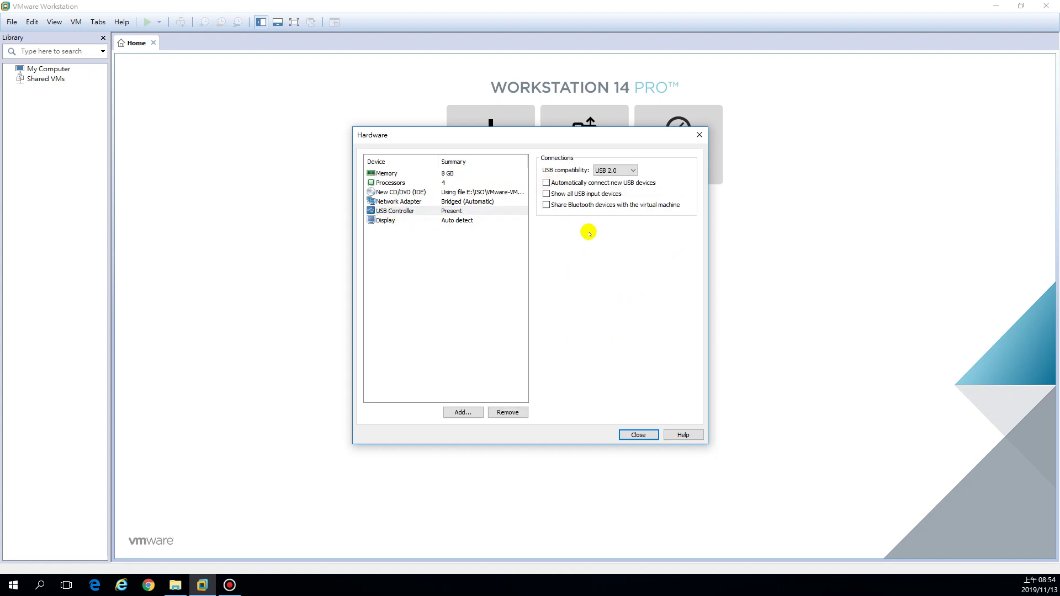
left_click(611, 170)
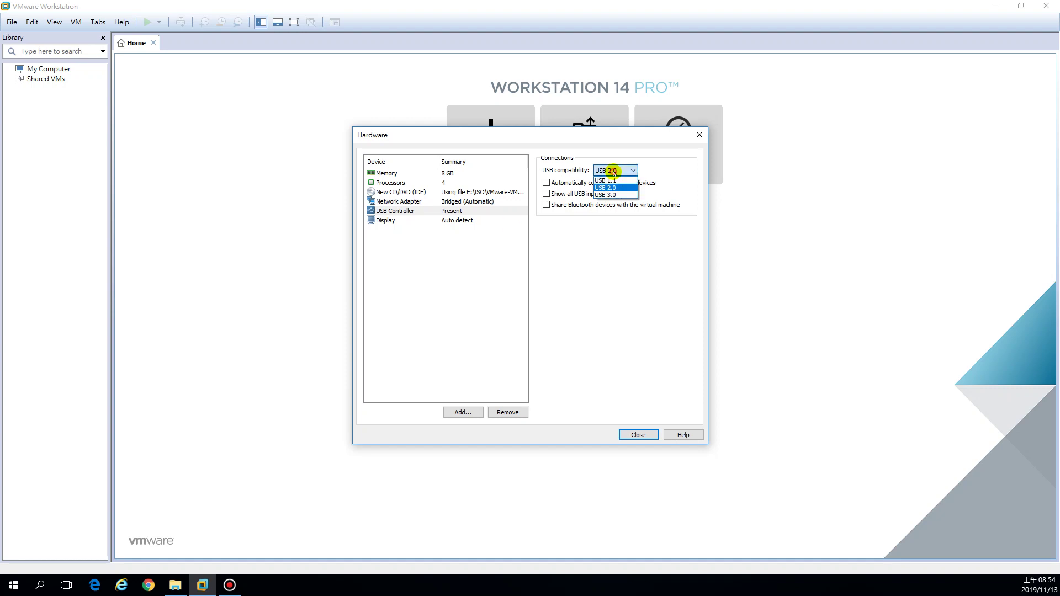
left_click(666, 167)
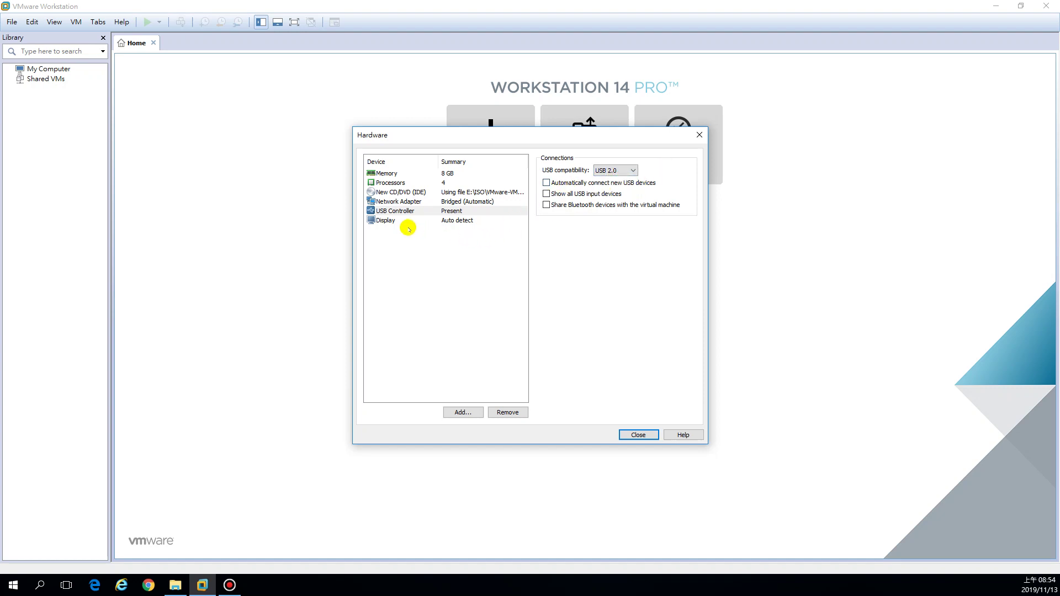
left_click(499, 413)
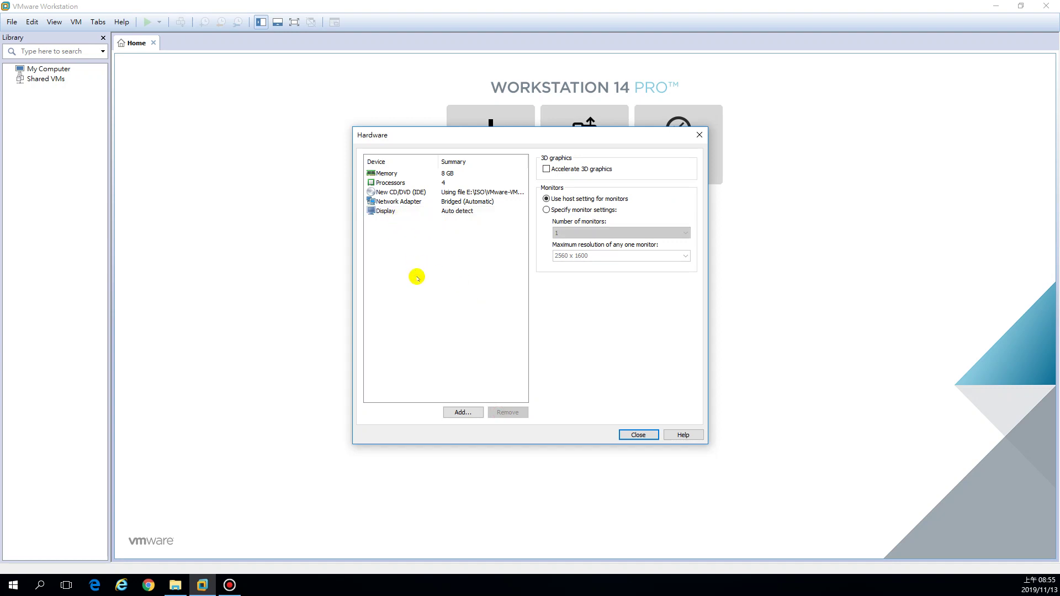
Step: Add a second network adapter to the virtual machine's hardware
left_click(408, 202)
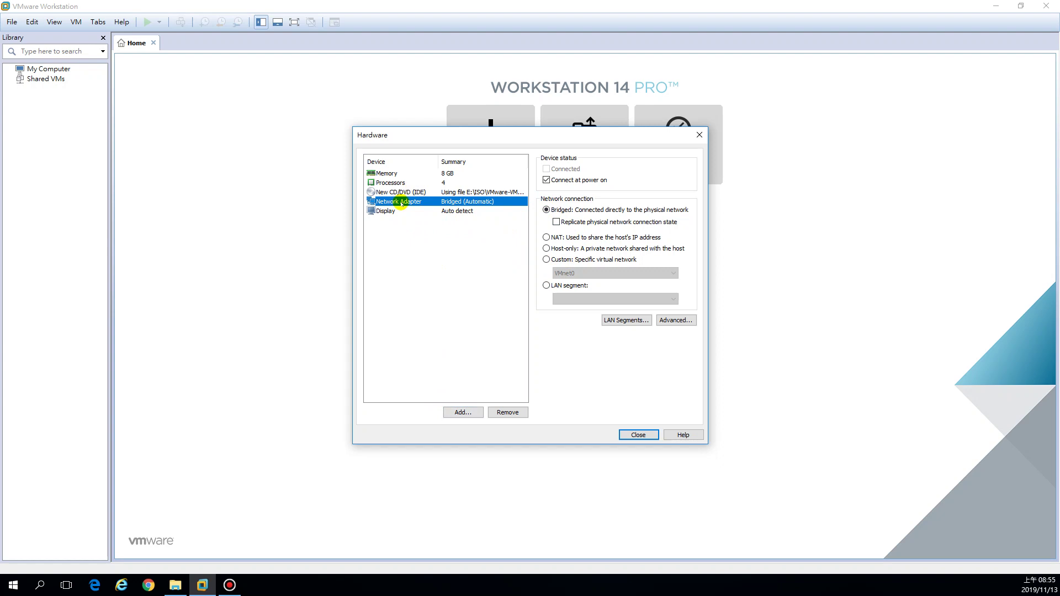
left_click(460, 412)
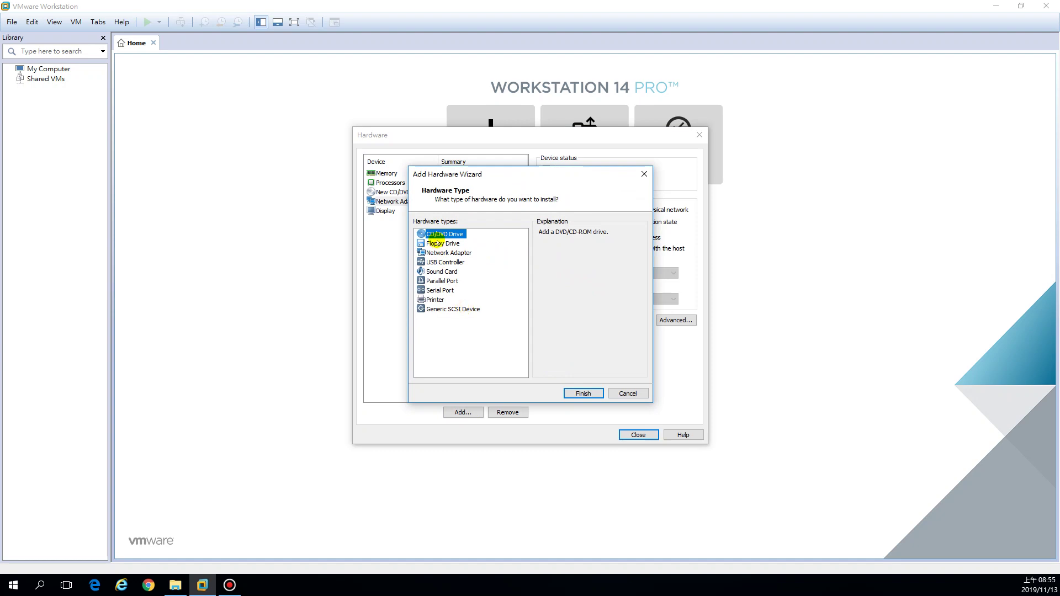
left_click(444, 253)
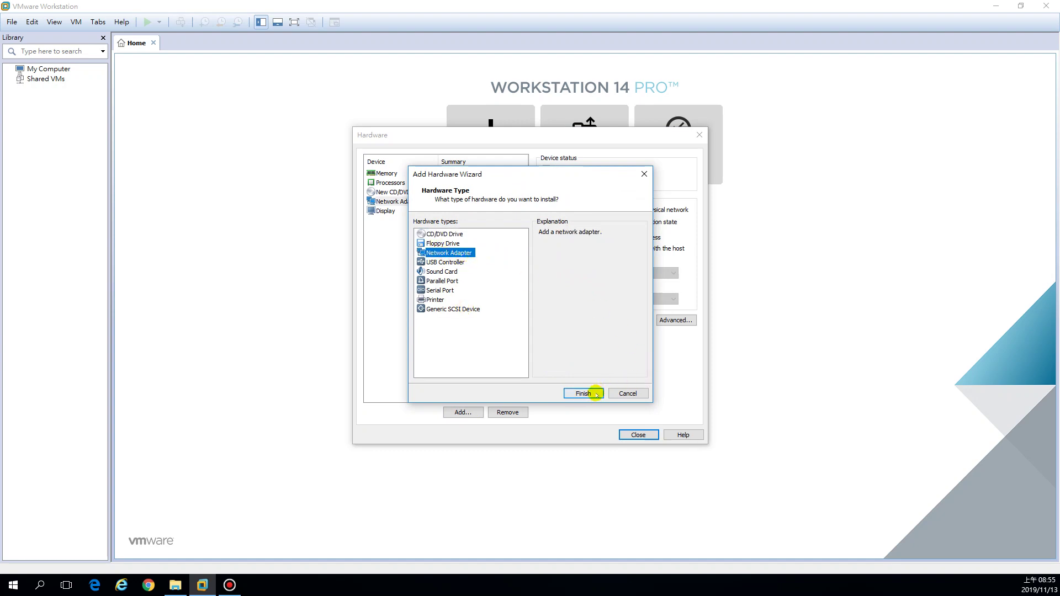
left_click(577, 394)
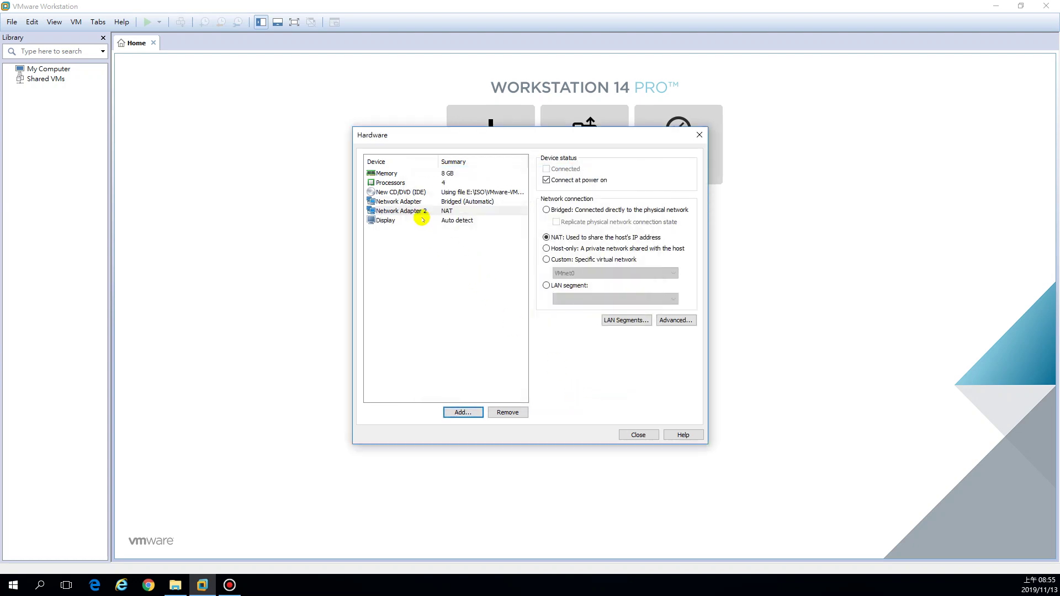
Step: Set Network Adapter 2 to a bridged connection directly to the physical network
left_click(417, 211)
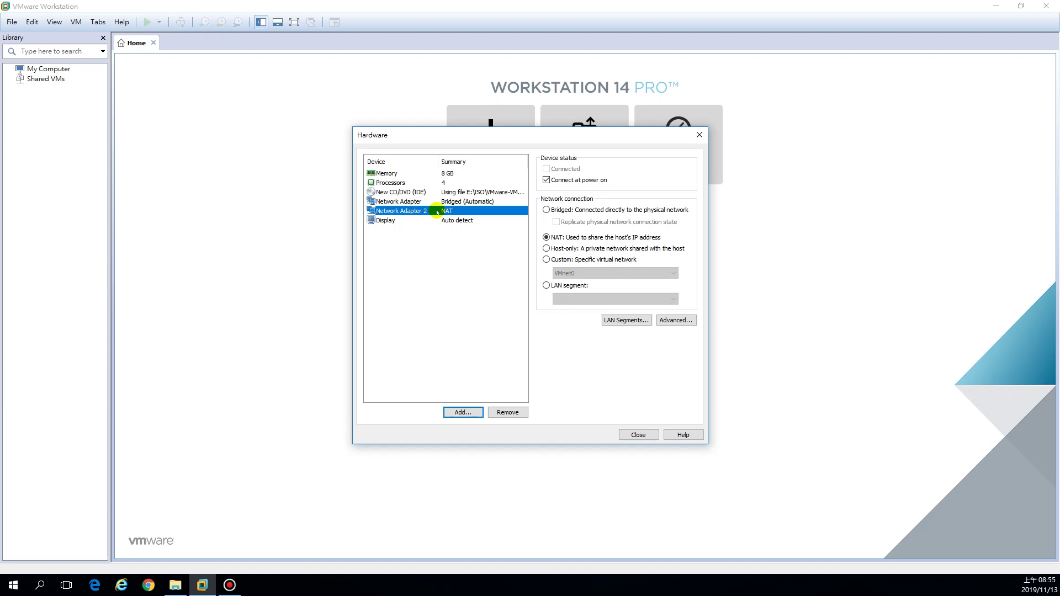
left_click(546, 211)
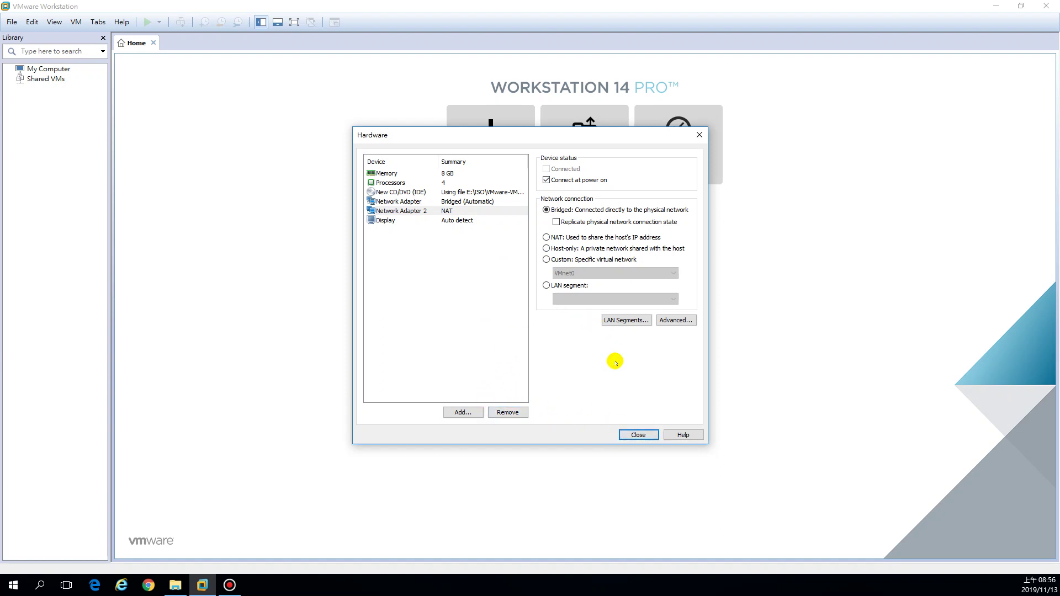
left_click(458, 201)
left_click(457, 210)
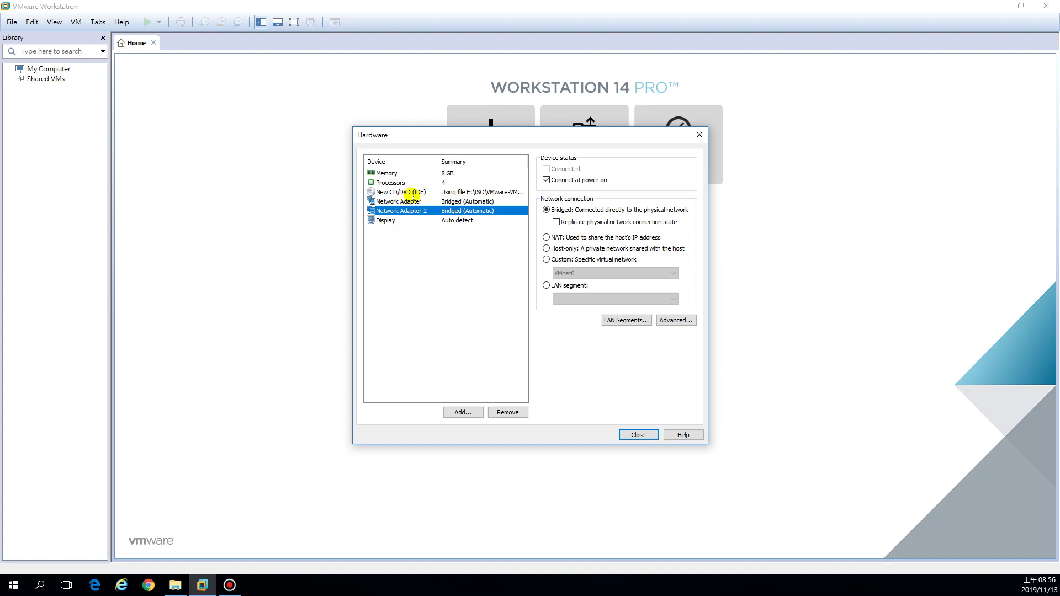
Step: Check the connection settings of both network adapters and finish creating the virtual machine
left_click(420, 202)
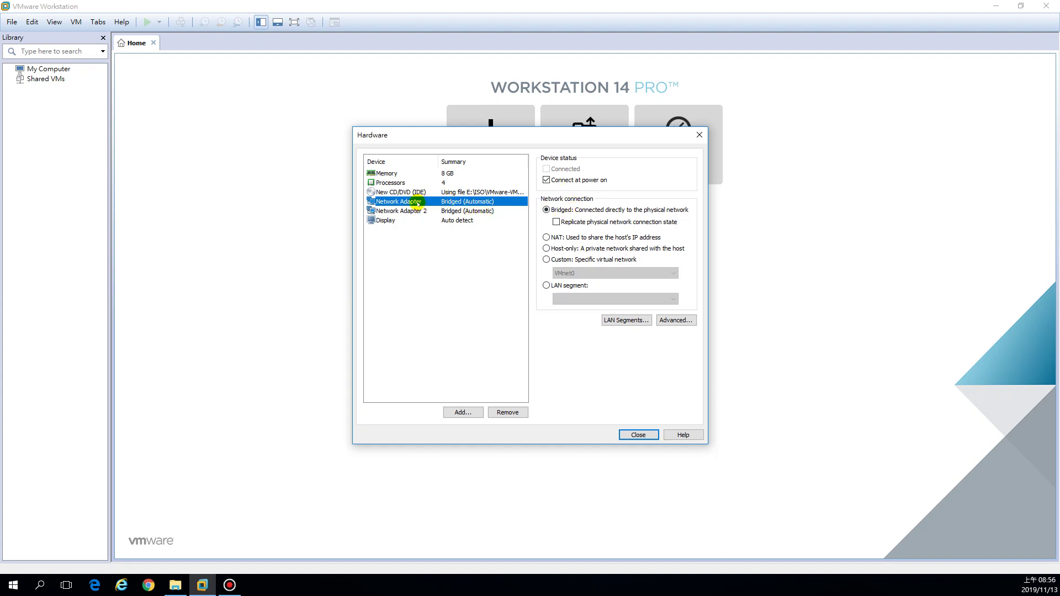
left_click(443, 212)
left_click(425, 202)
left_click(426, 211)
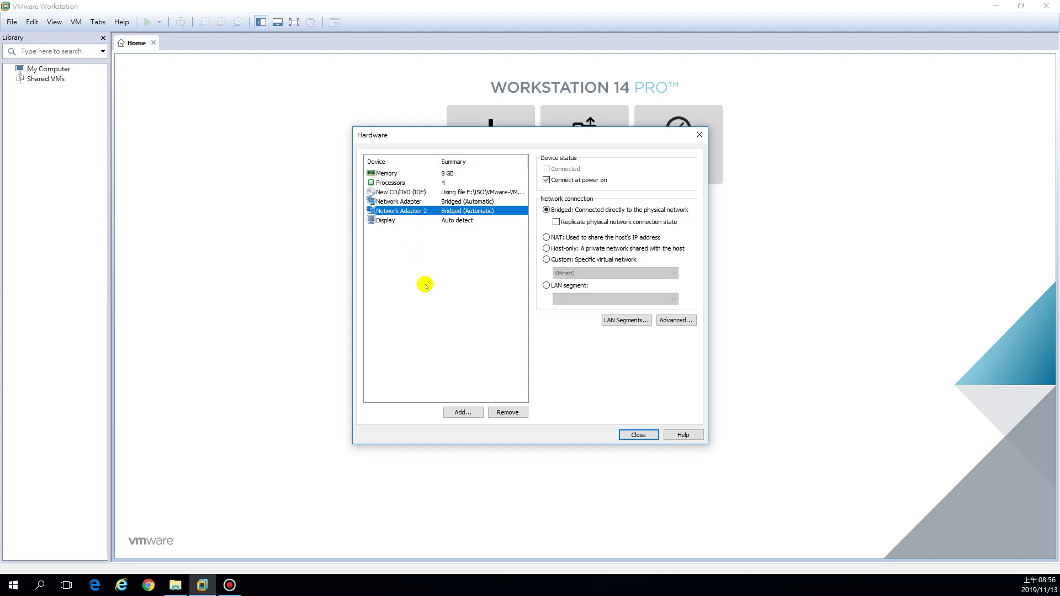
left_click(640, 435)
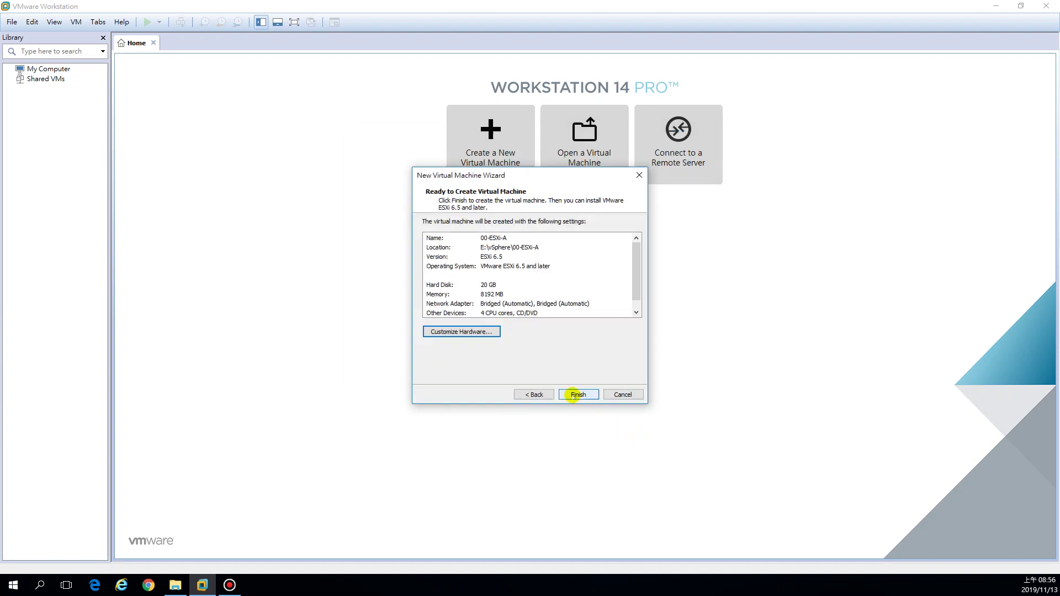
left_click(574, 395)
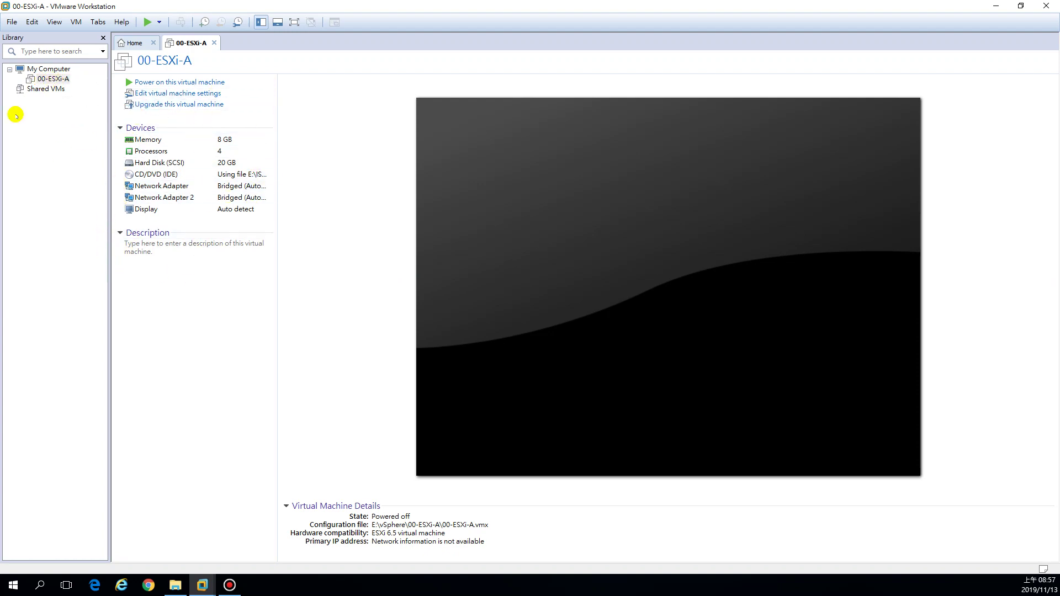
Step: Review the settings of 00-ESXi-A without changing them, and power it on to boot the ESXi-6.7.0-8169922-standard Installer
left_click(142, 94)
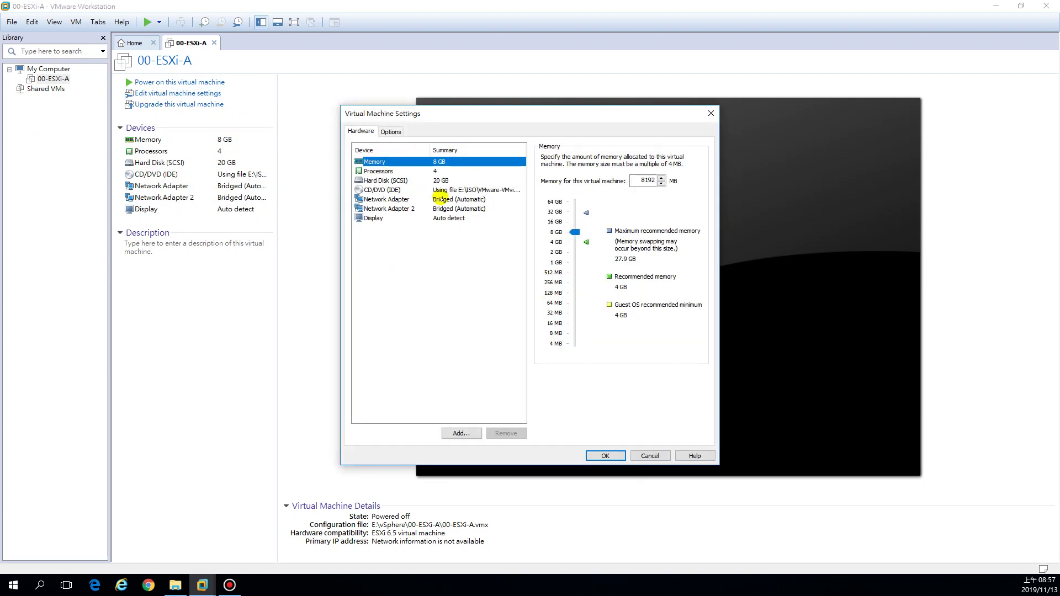
left_click(650, 456)
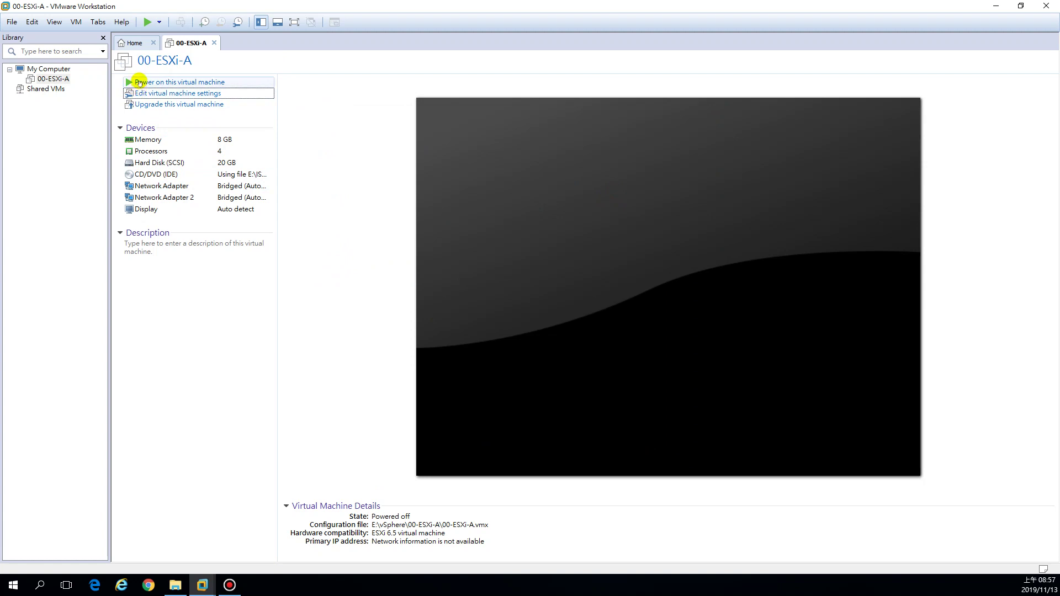
left_click(147, 21)
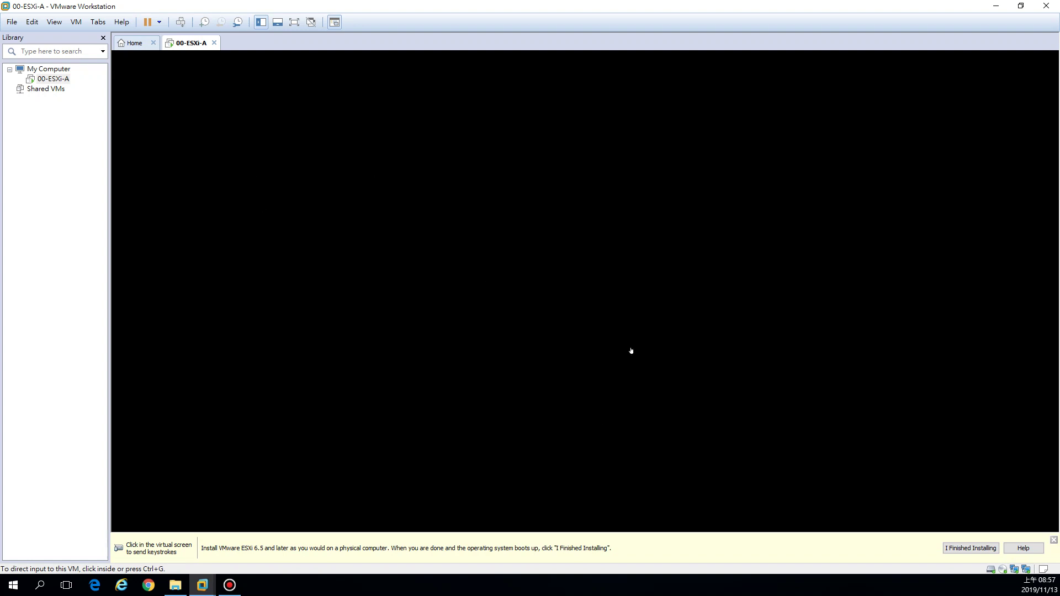
left_click(463, 217)
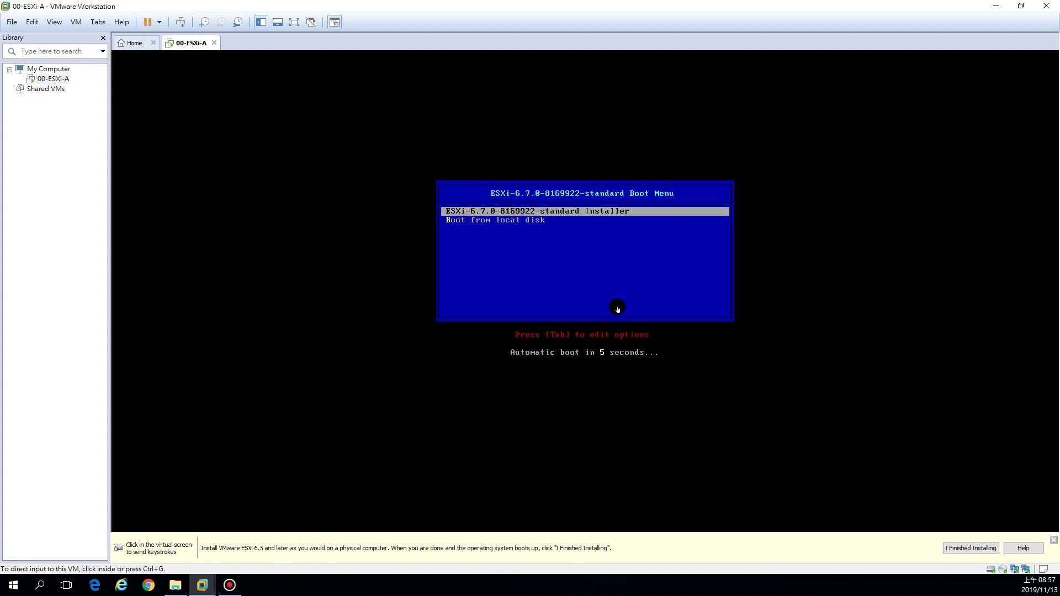
left_click(559, 212)
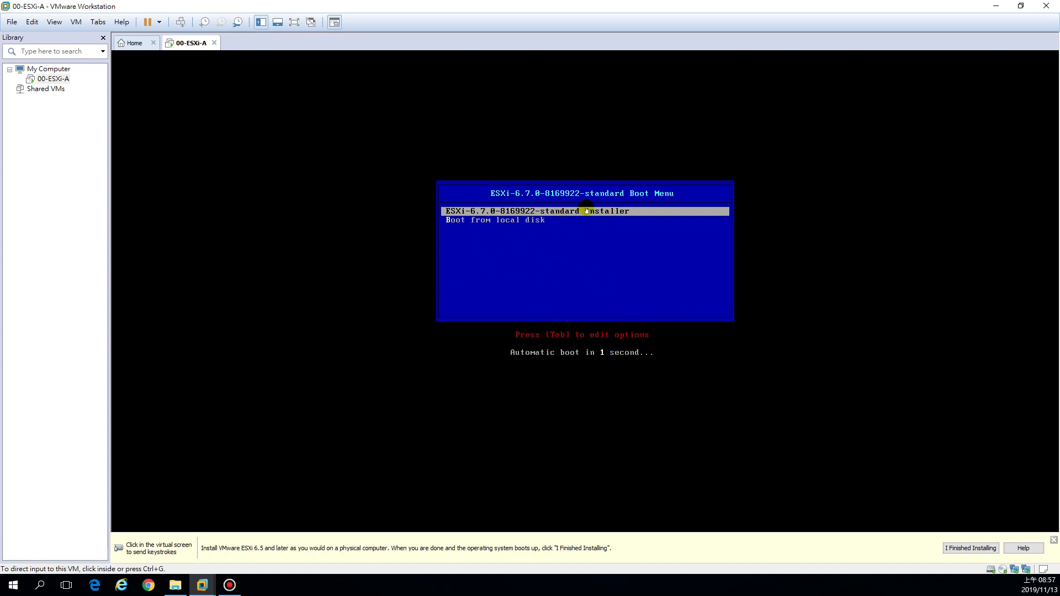